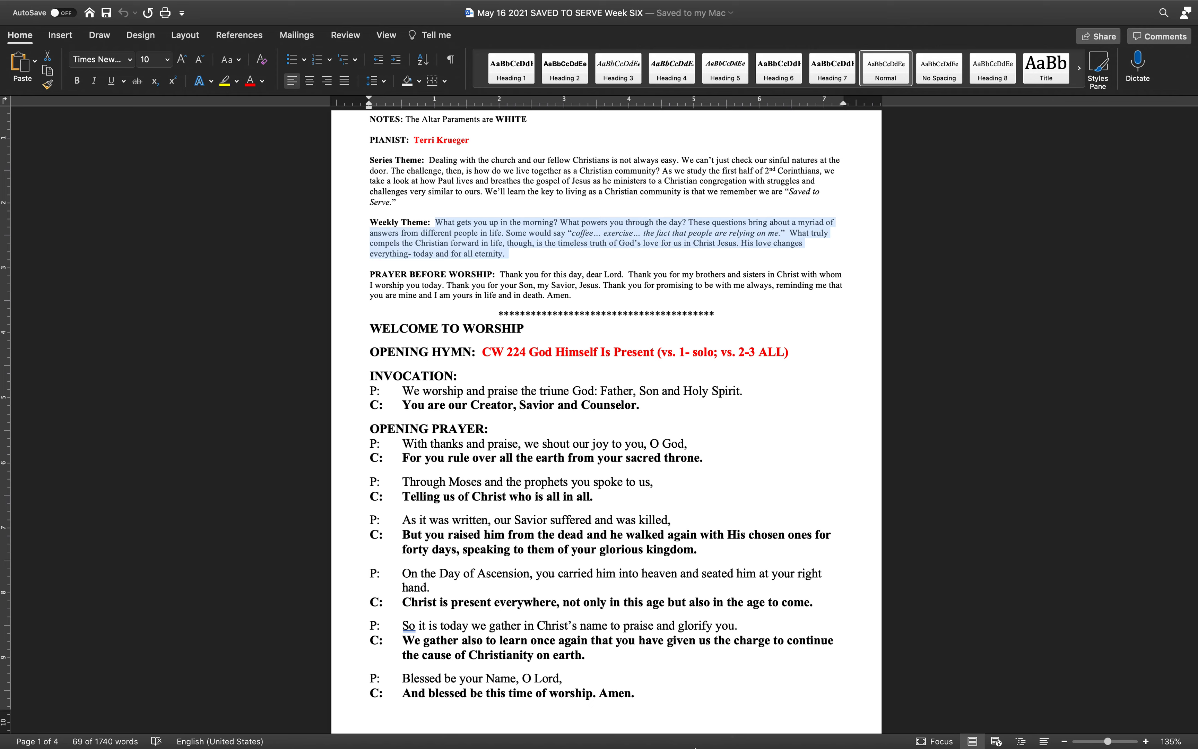
Switch to ProPresenter 6, search the library for 224, and add "Hymn 224 God Himself is Present" to the 2021 05 16 9am playlist
mouse_move(696, 743)
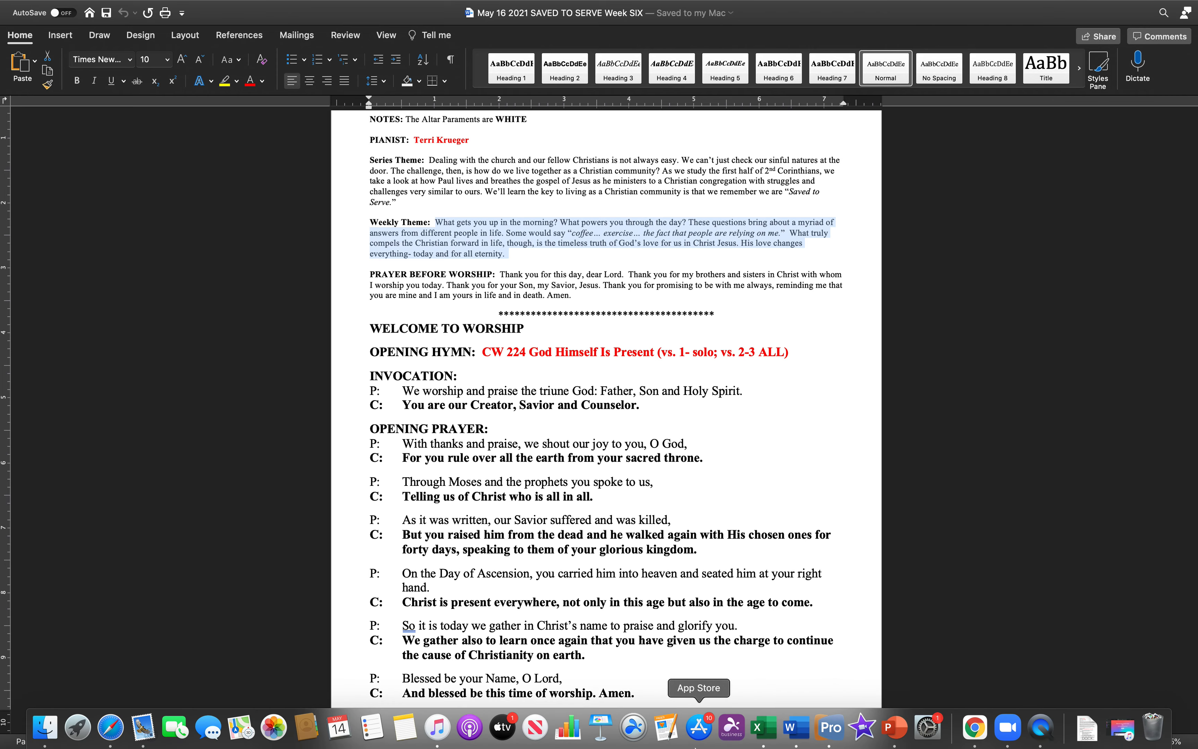
click(831, 727)
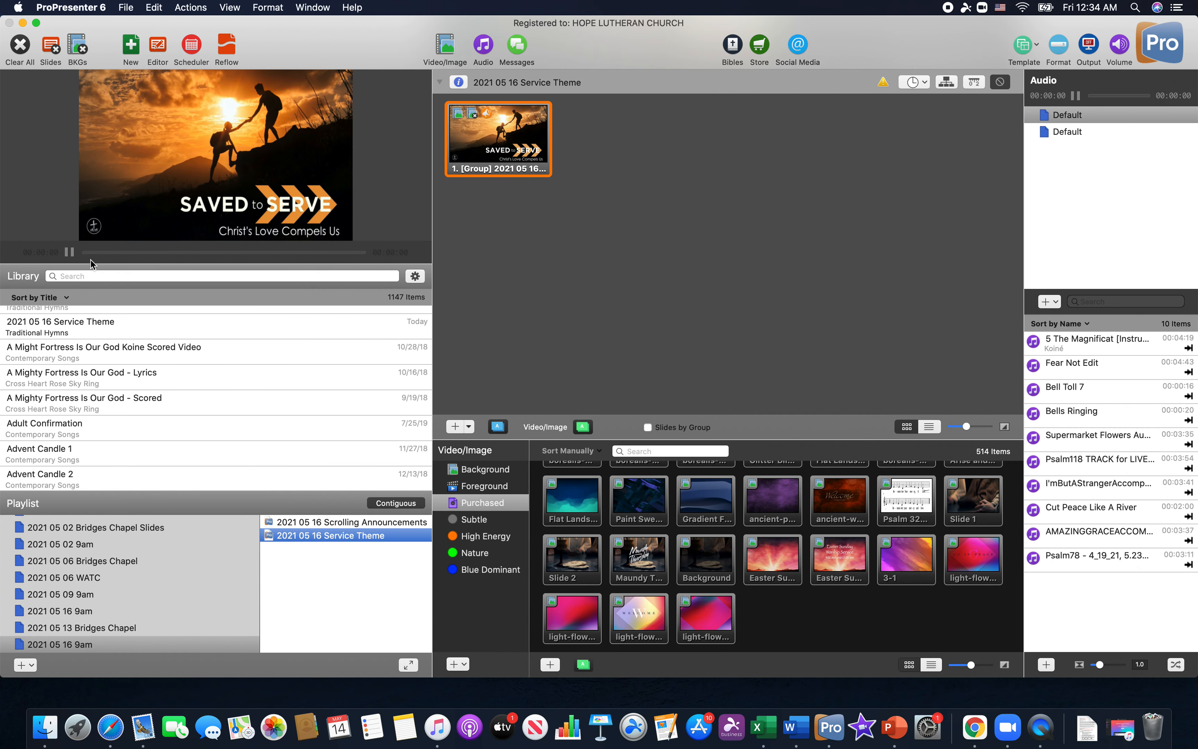
click(81, 275)
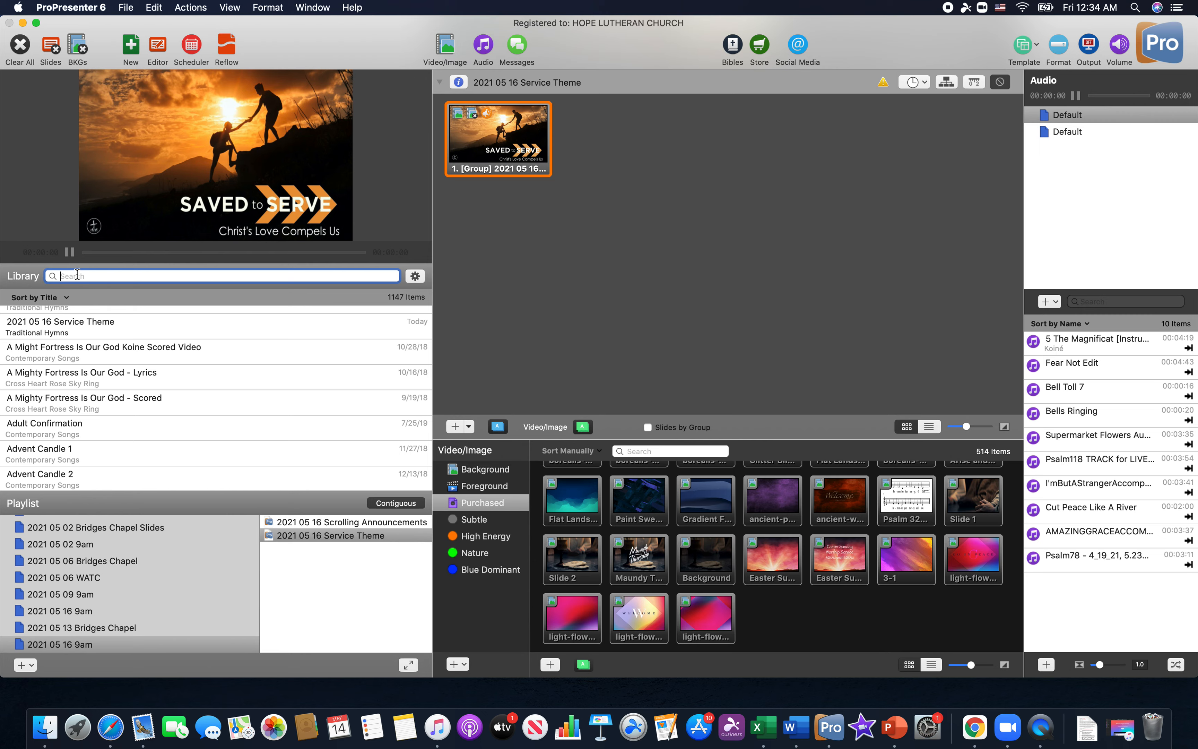
text(224)
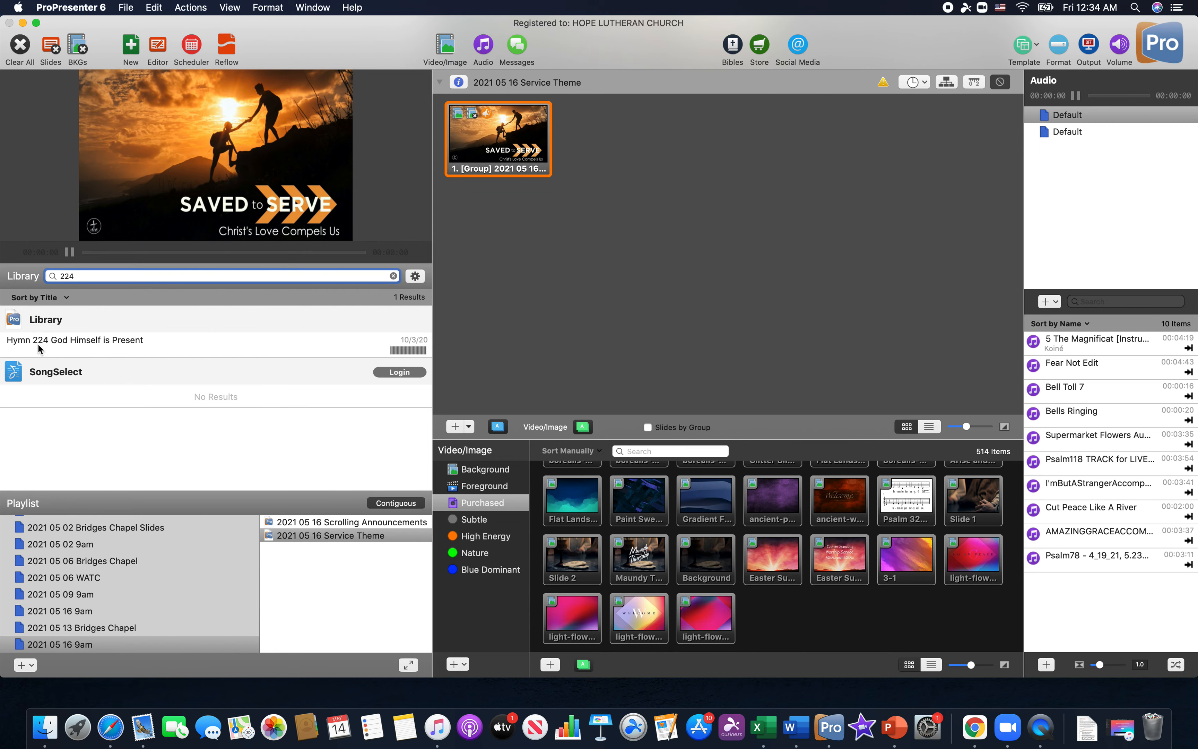
click(40, 348)
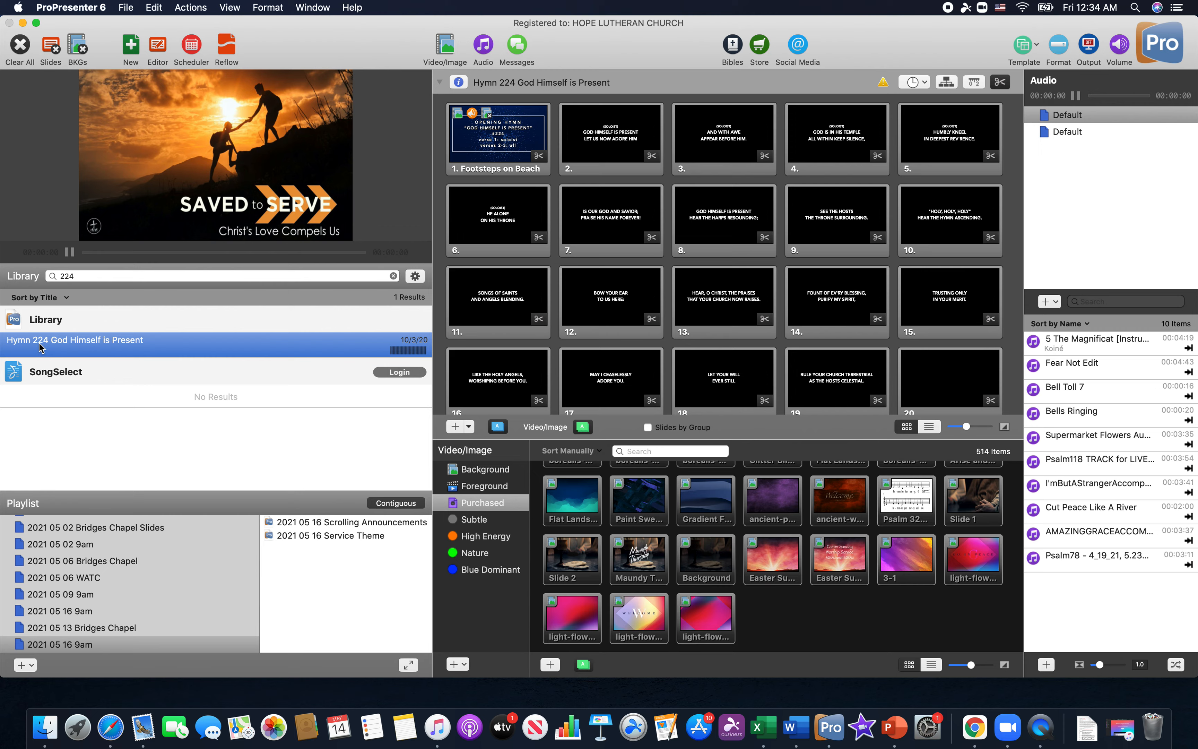
drag(40, 348, 281, 555)
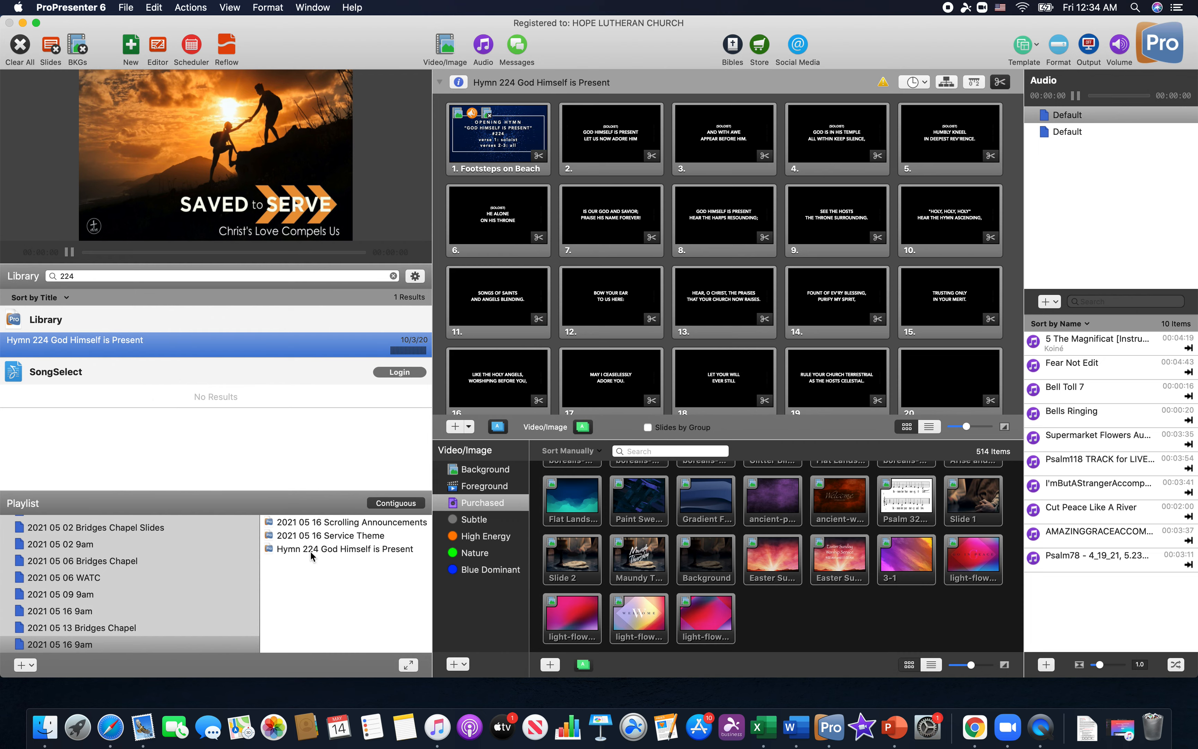
Compare the playlist hymn's opening slides with the opening hymn line in the Word service document, returning to ProPresenter 6 to preview slide 2
click(312, 555)
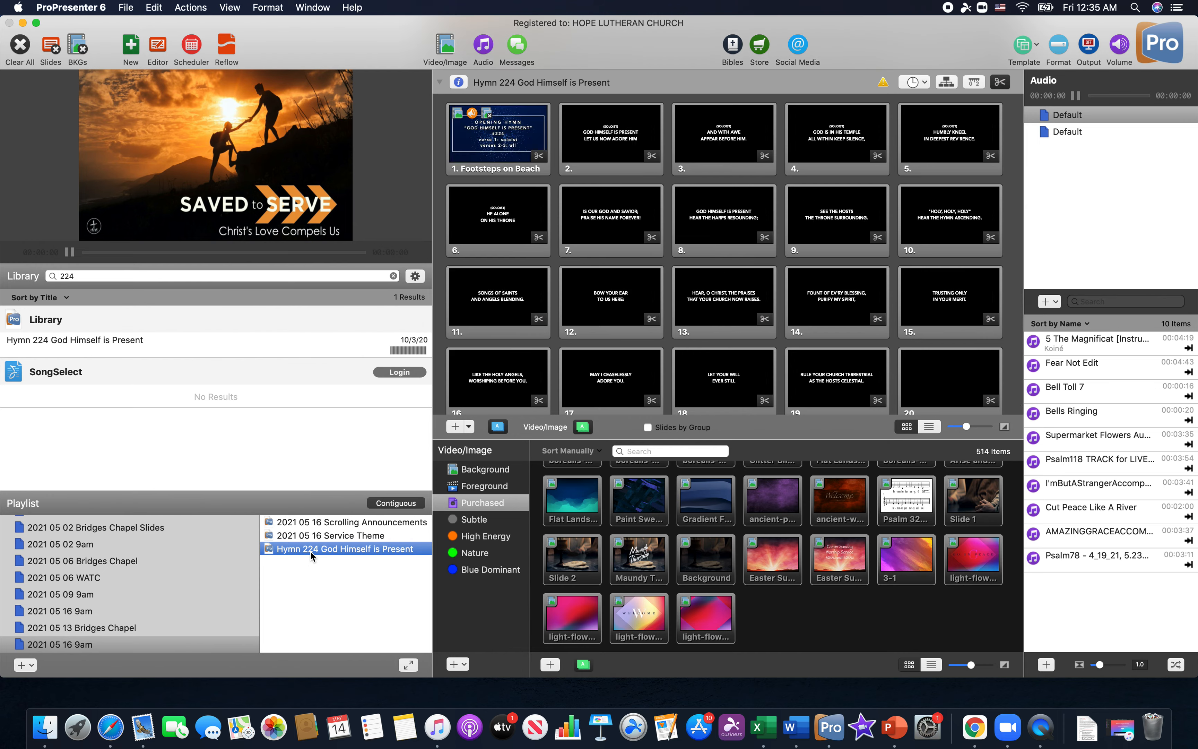
click(503, 144)
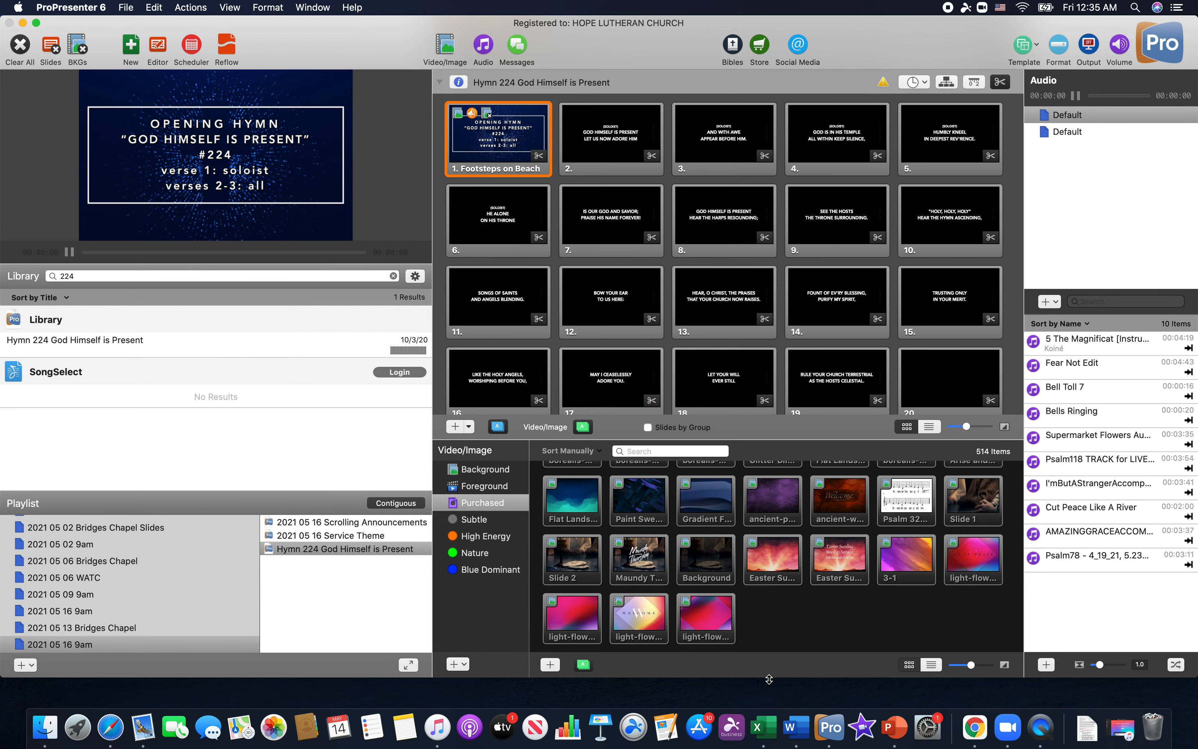
click(792, 730)
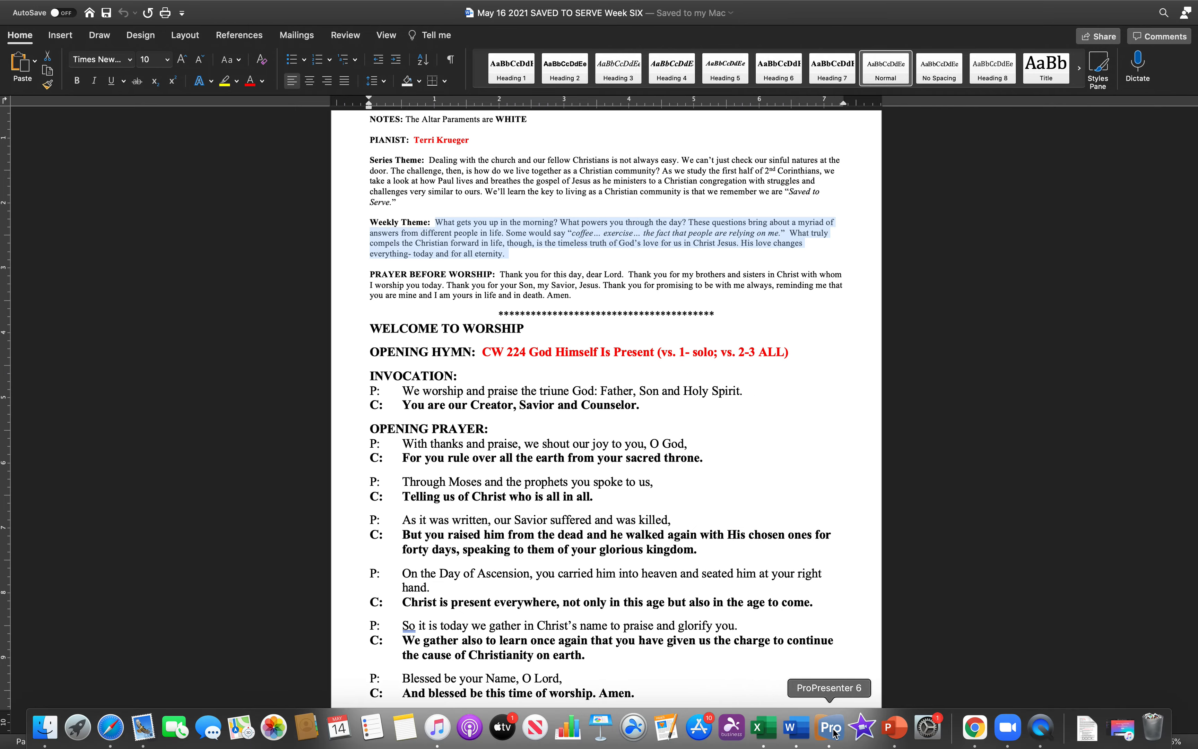
click(831, 733)
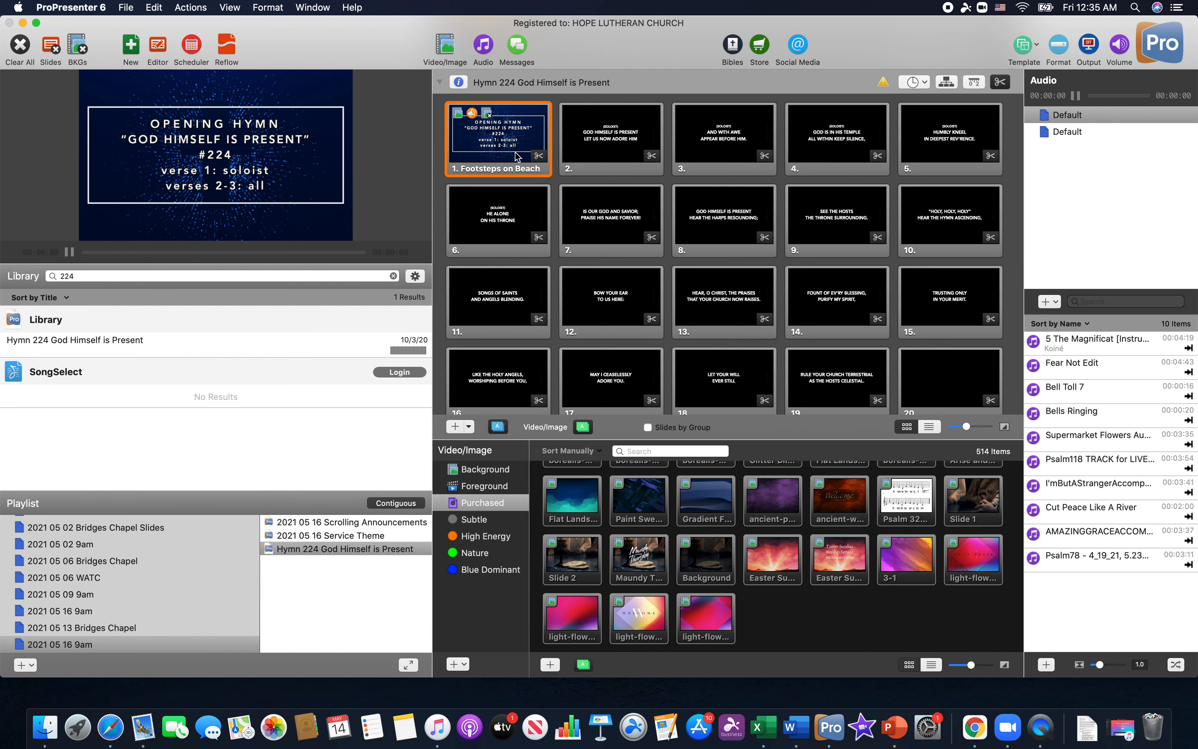
click(608, 141)
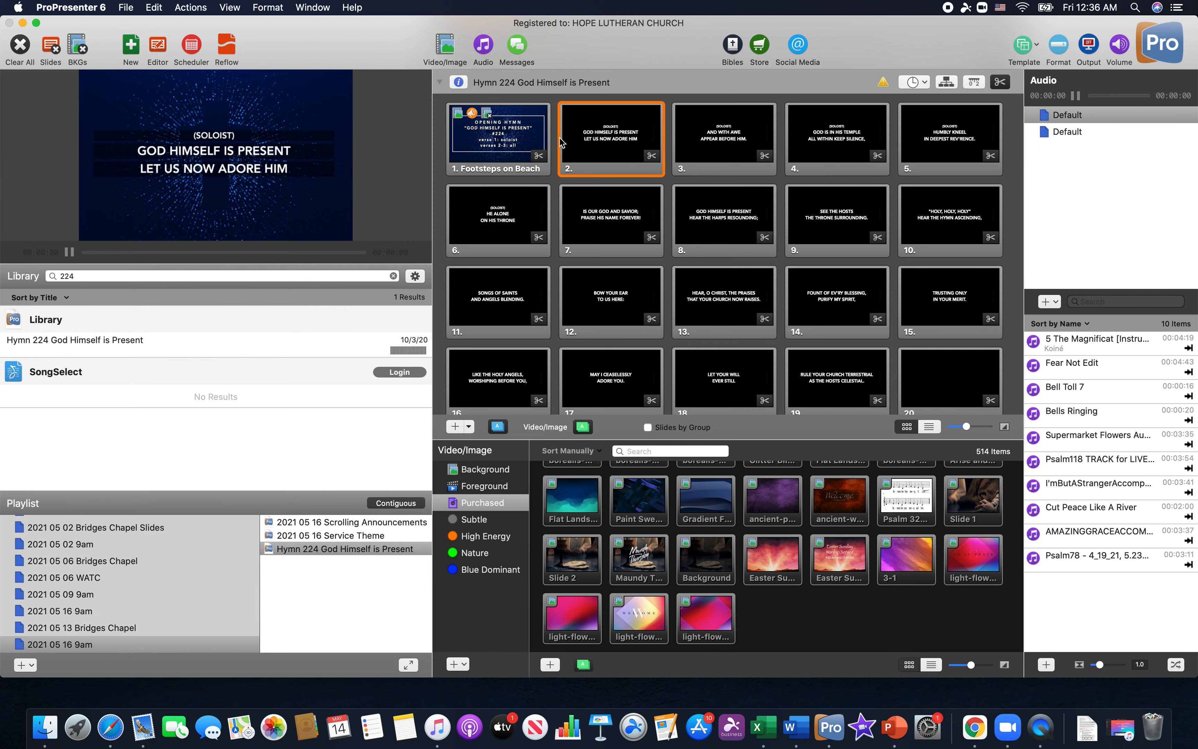
Open the hymn's title slide for editing and delete the line "verse 1: soloist" with its line break
click(522, 143)
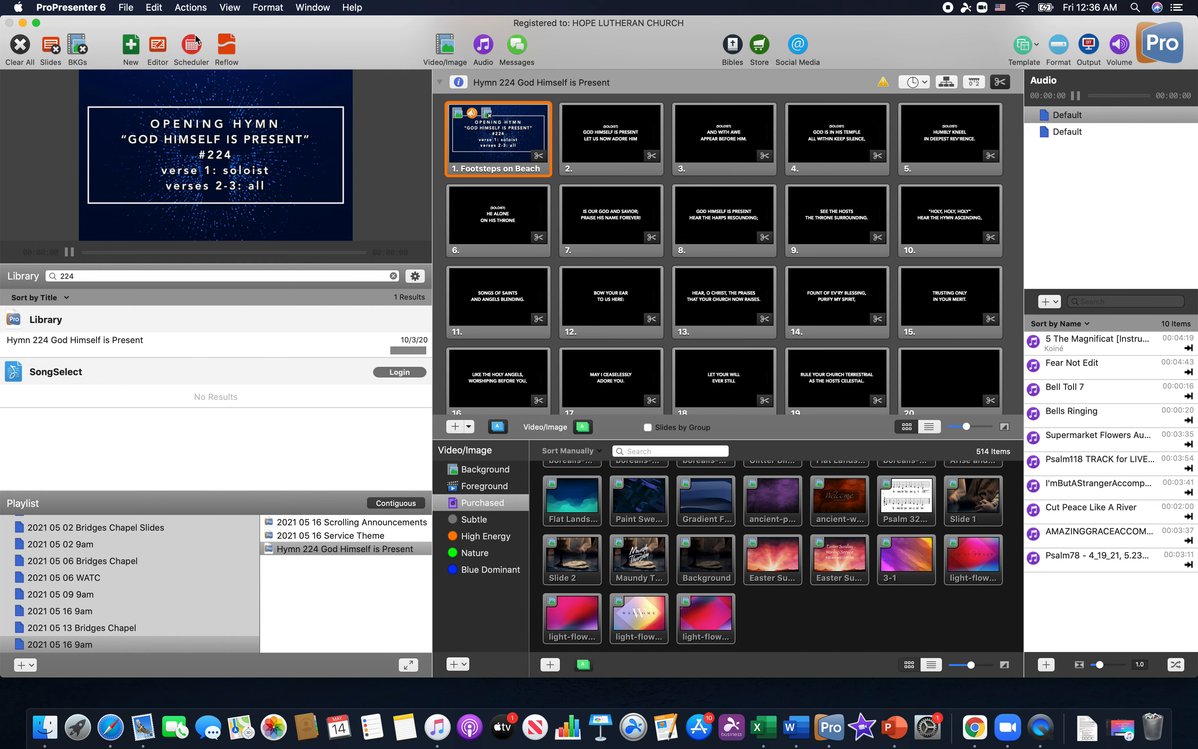
click(158, 45)
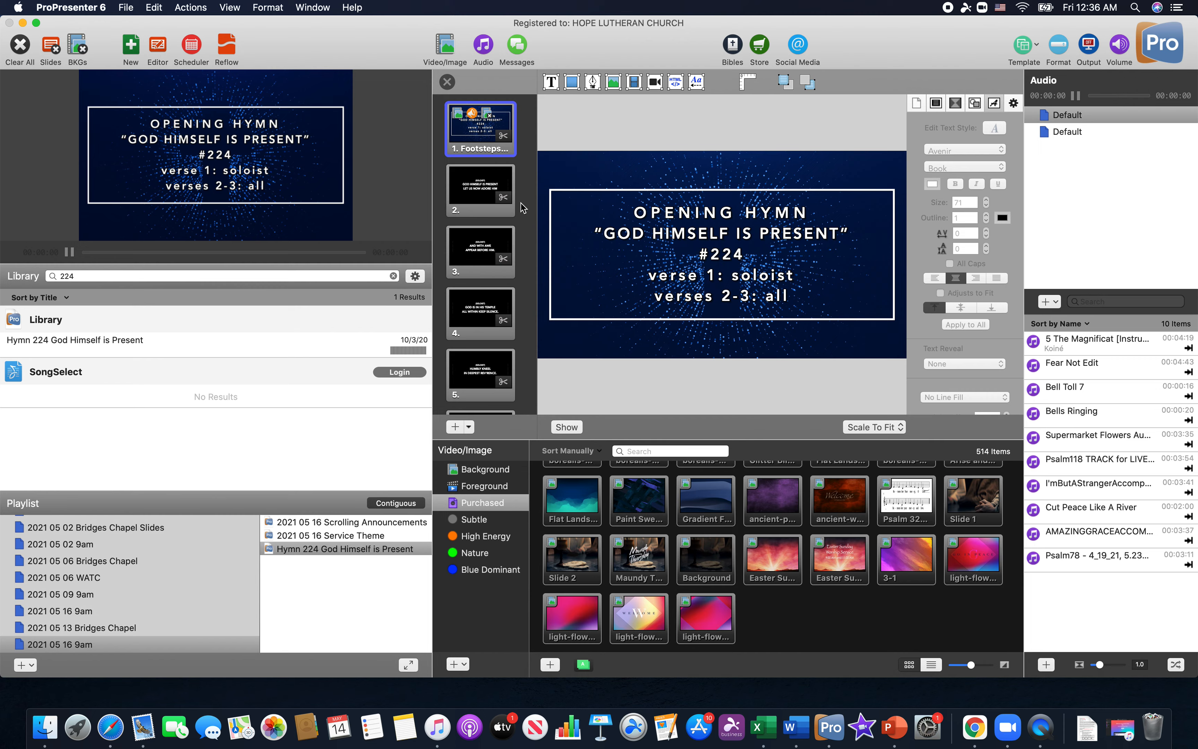
click(683, 281)
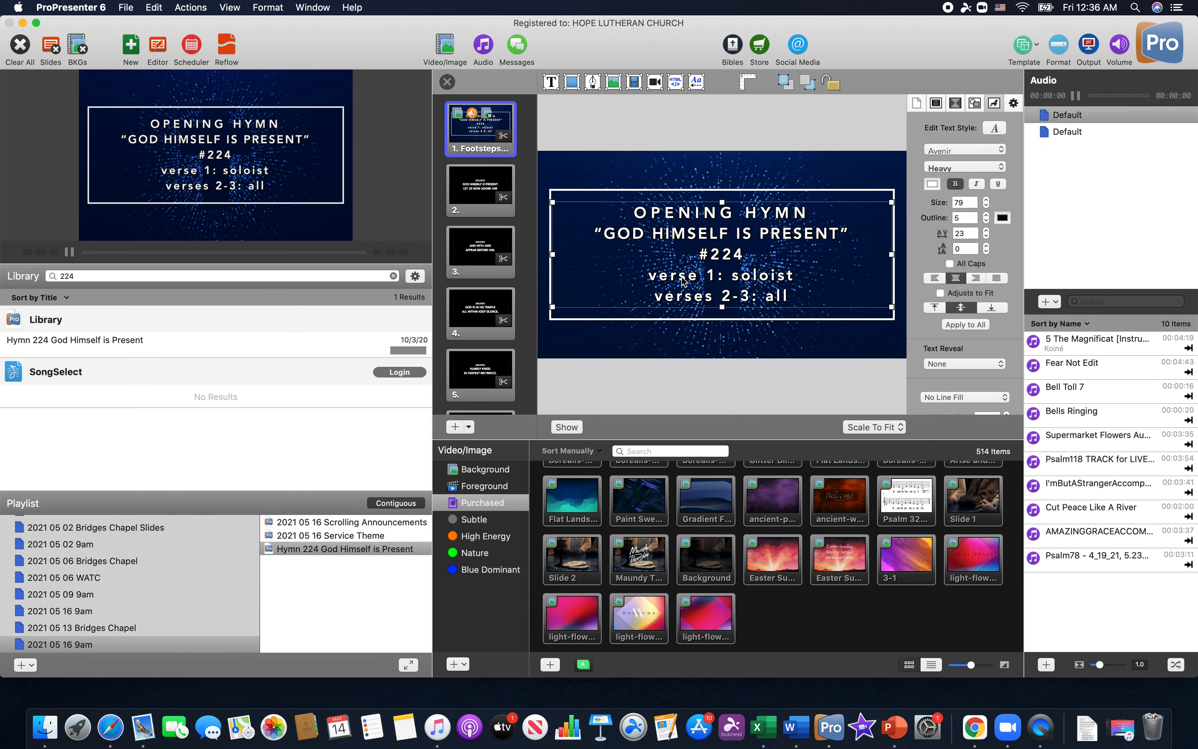
double_click(683, 281)
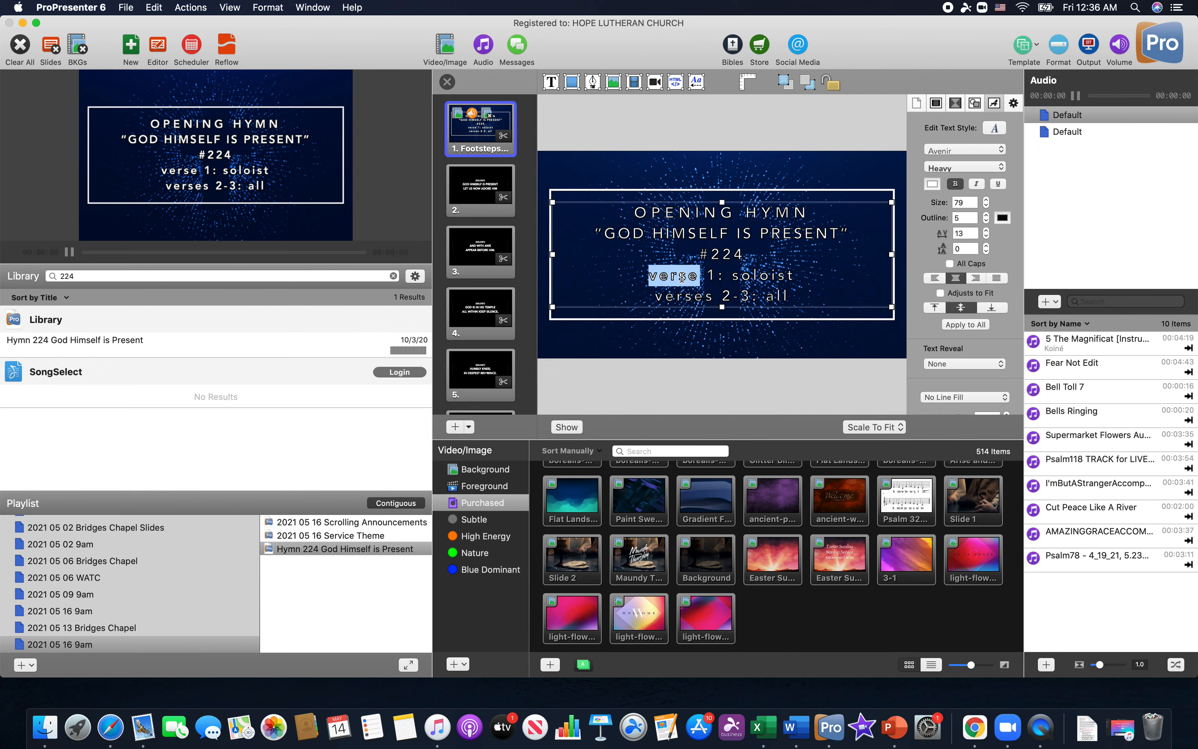
click(662, 275)
drag(649, 275, 828, 273)
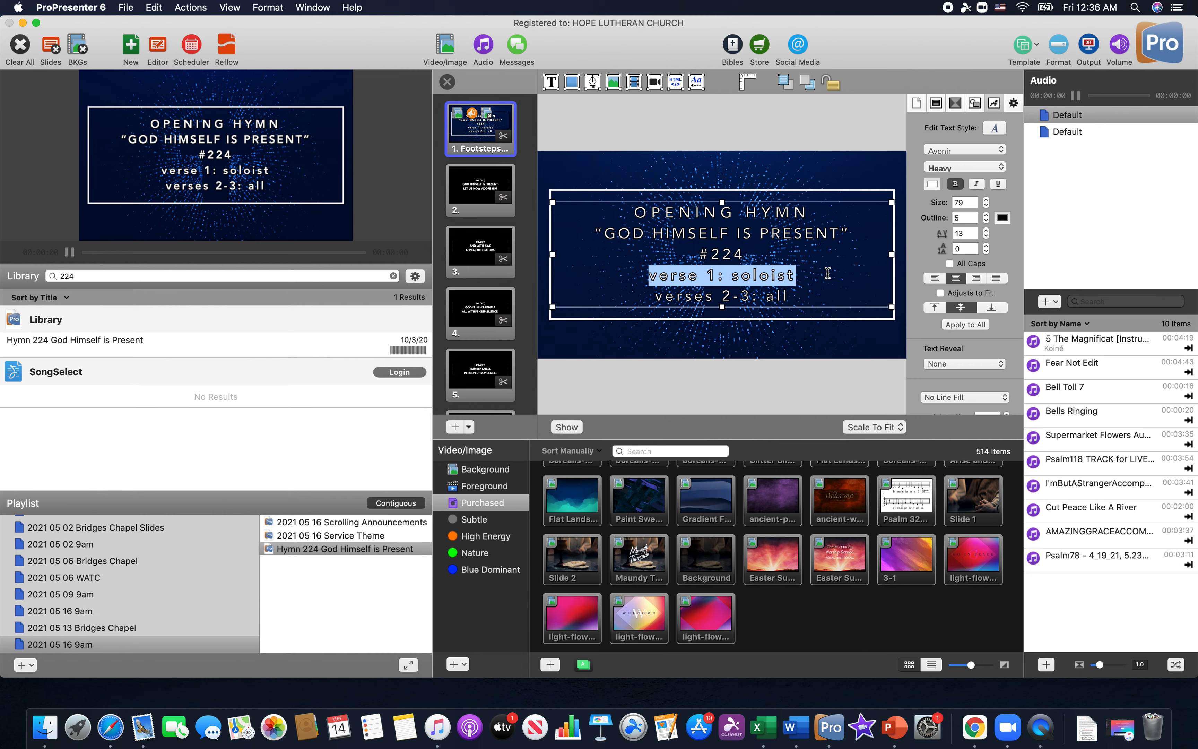
key(BackSpace)
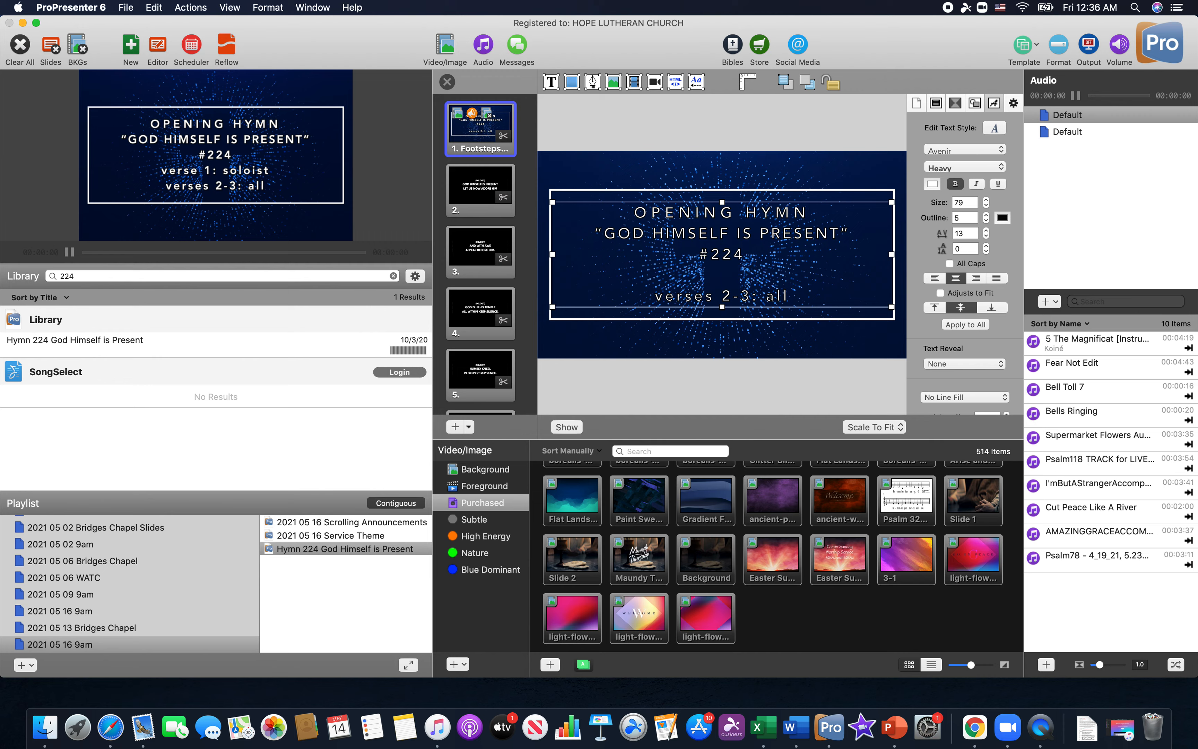
key(BackSpace)
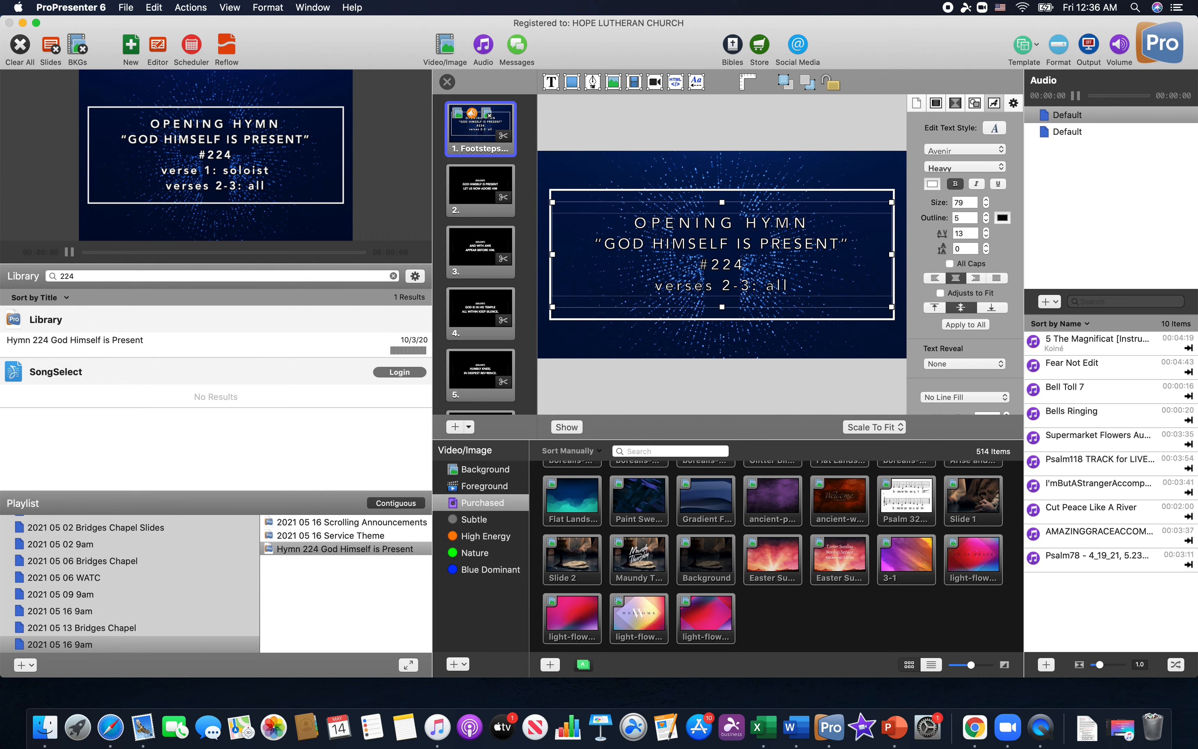
click(814, 337)
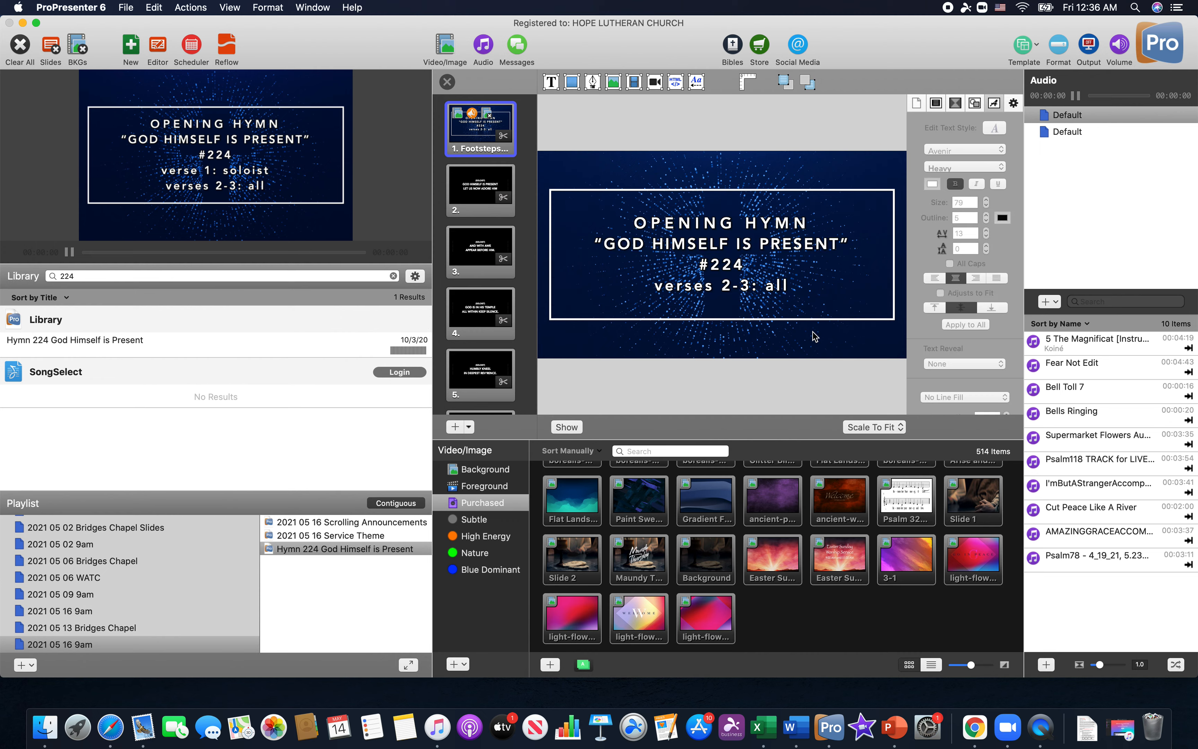
Shorten the title slide's last line to "verses 2-3" and close the slide editor
click(740, 269)
drag(740, 269, 740, 265)
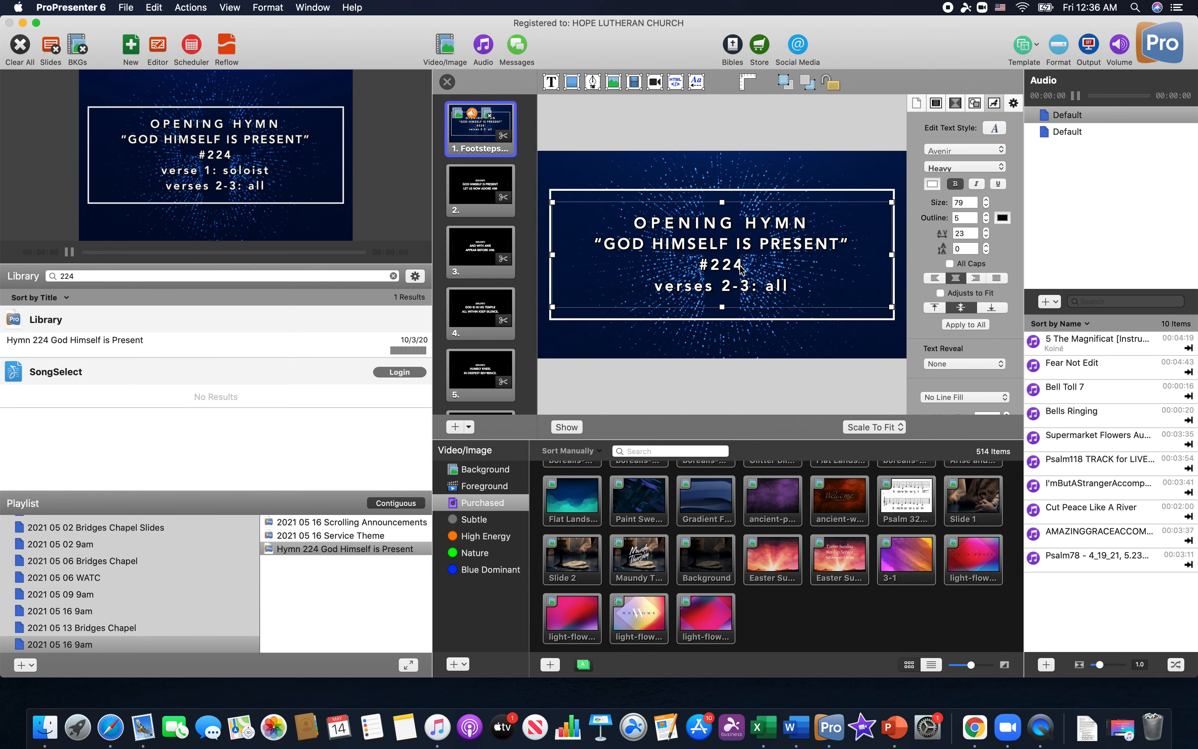
click(739, 340)
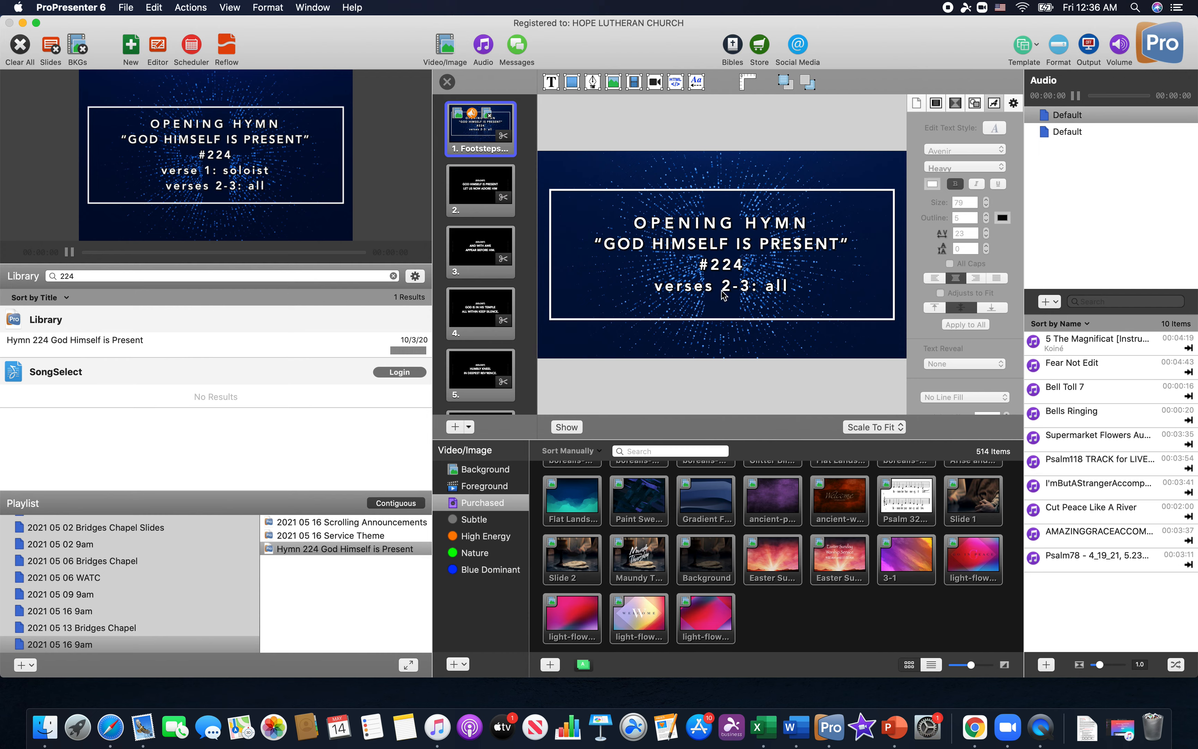
click(770, 291)
click(789, 285)
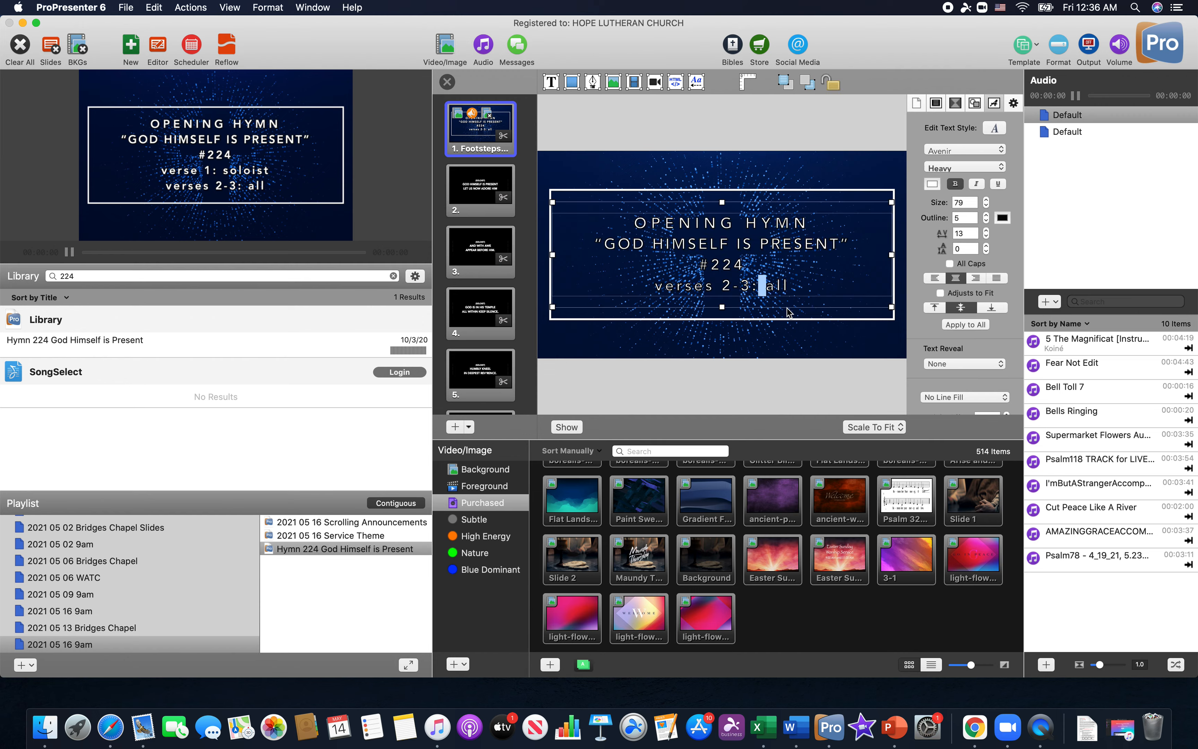
key(BackSpace)
key(BackSpace)
key(BackSpace)
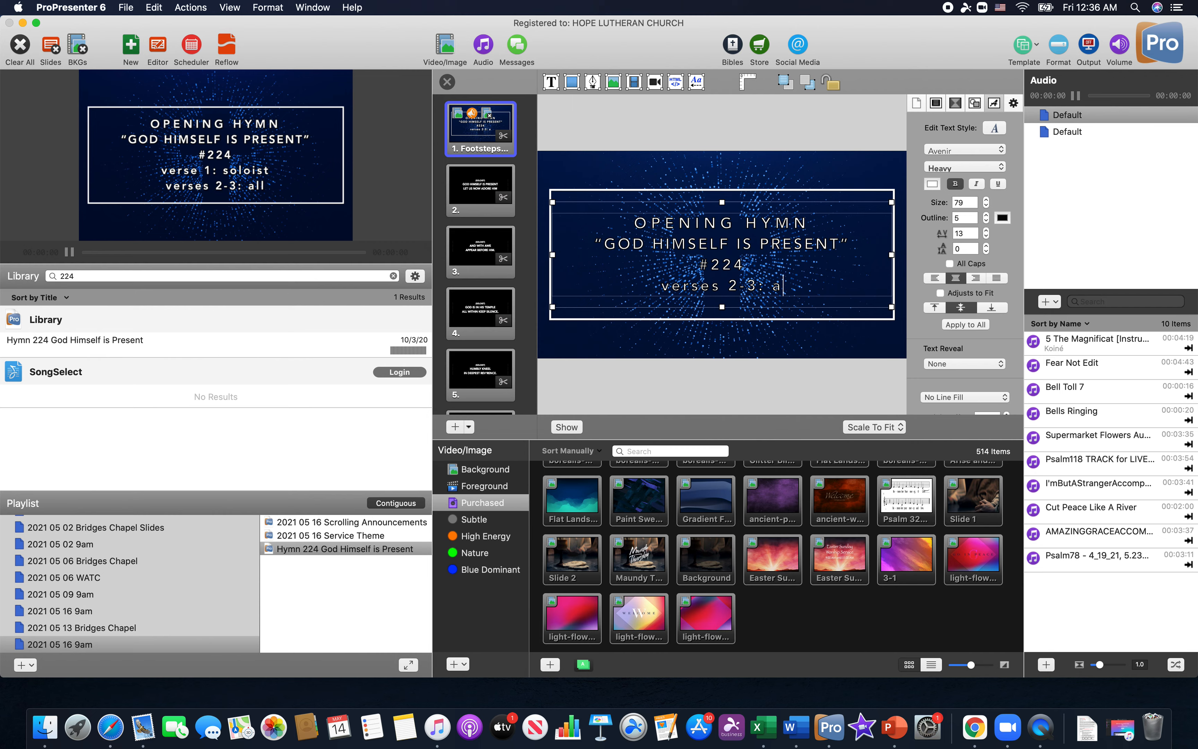
key(BackSpace)
key(BackSpace)
key(Return)
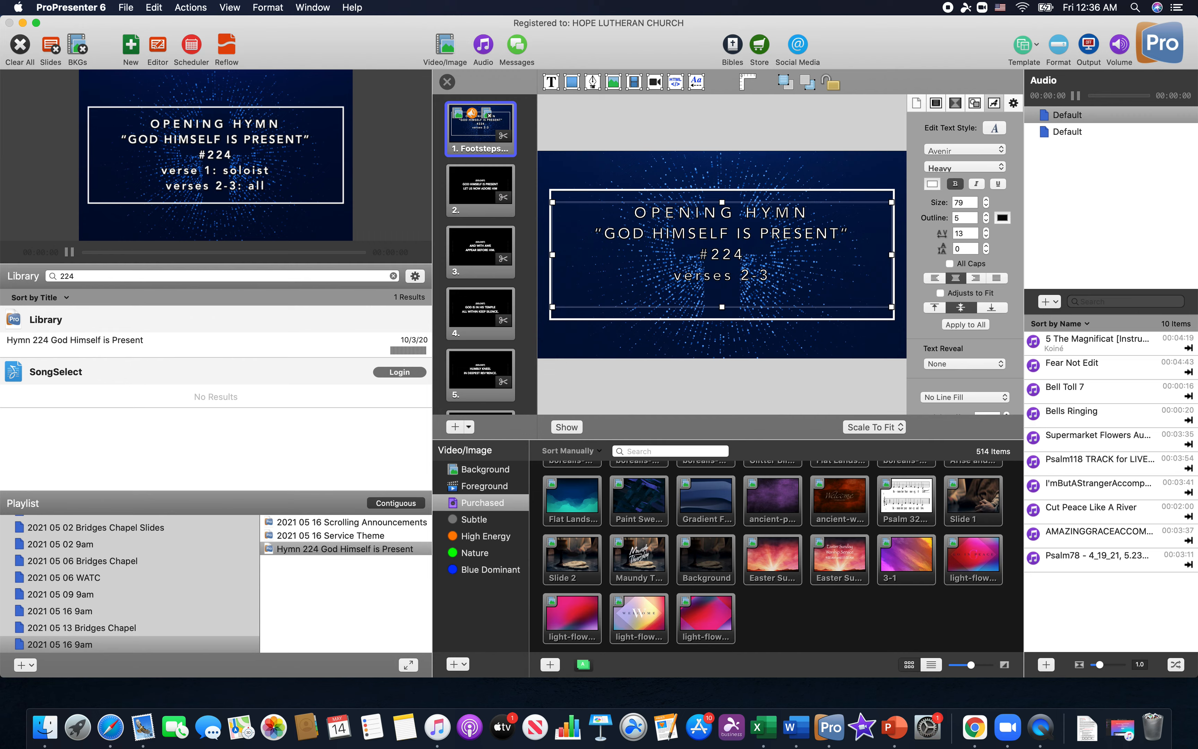
key(BackSpace)
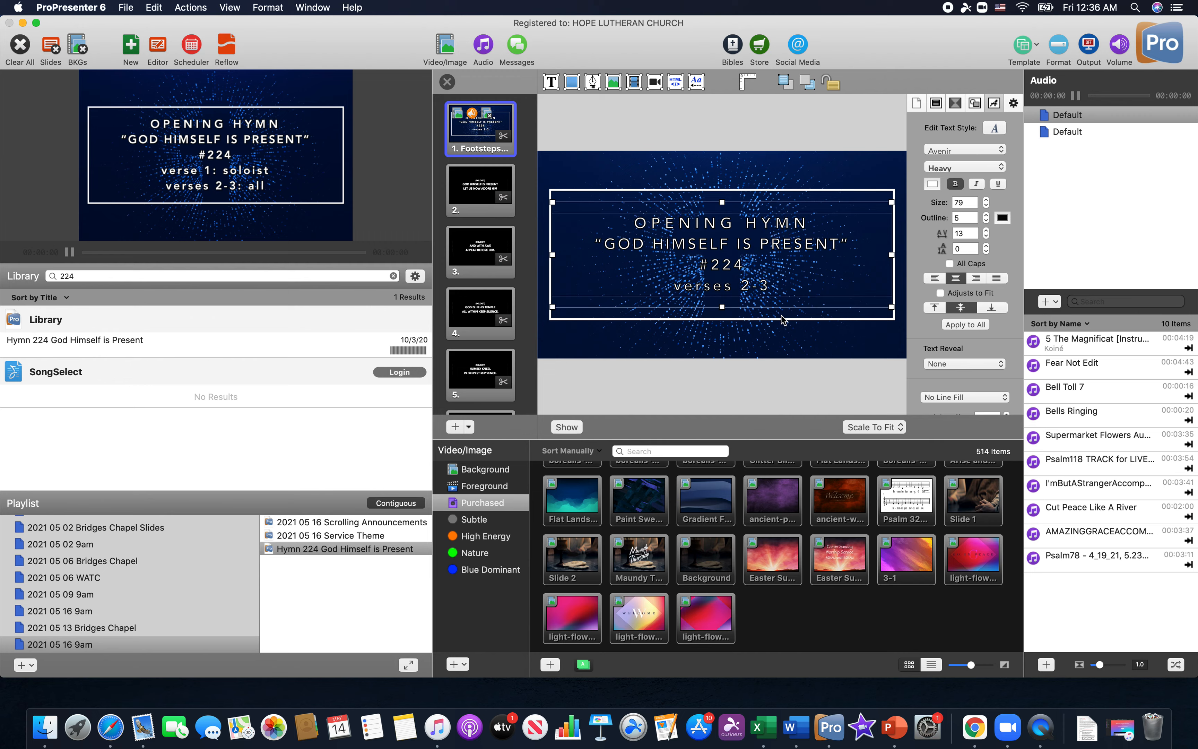
click(763, 350)
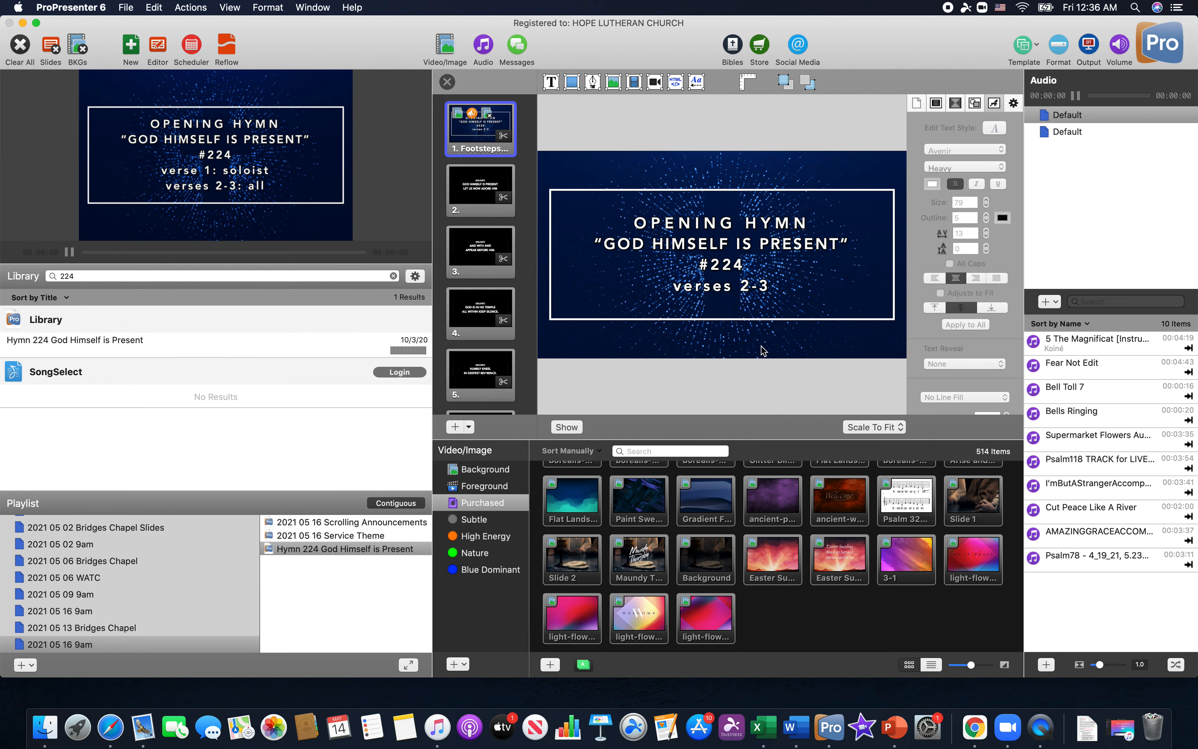
click(446, 82)
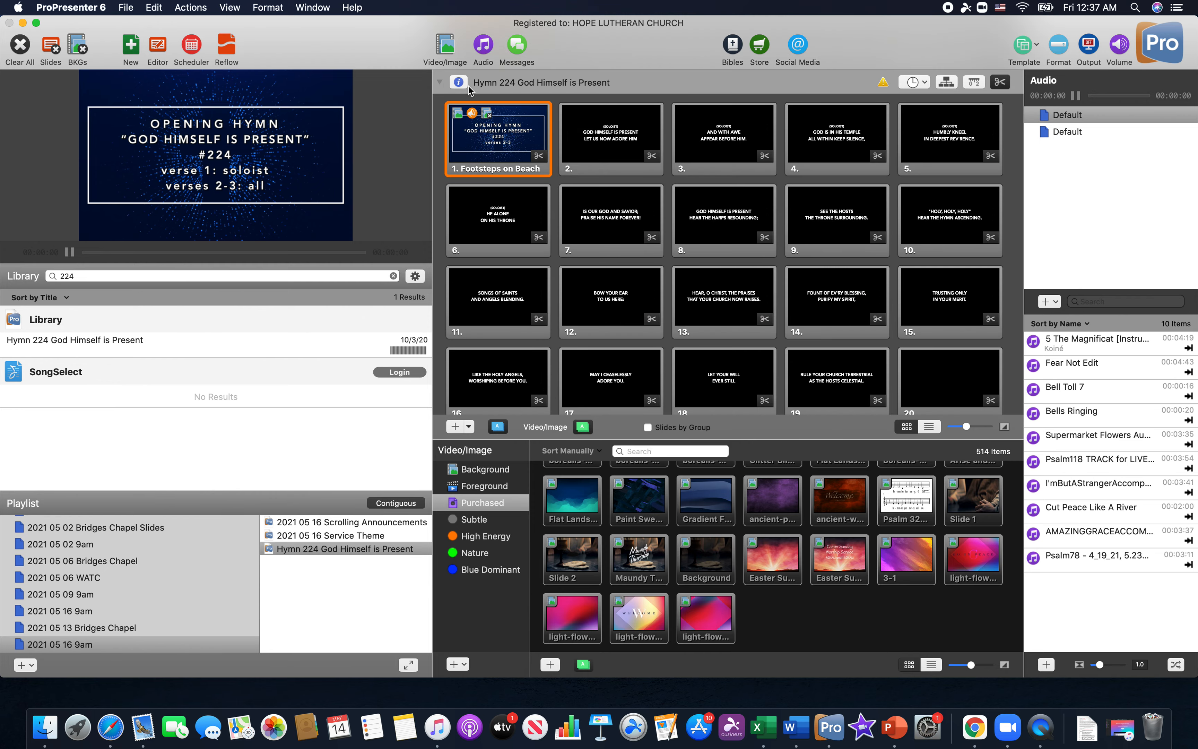
Disable slides 2 through 5 of the hymn, which hold the soloist's verse
click(600, 144)
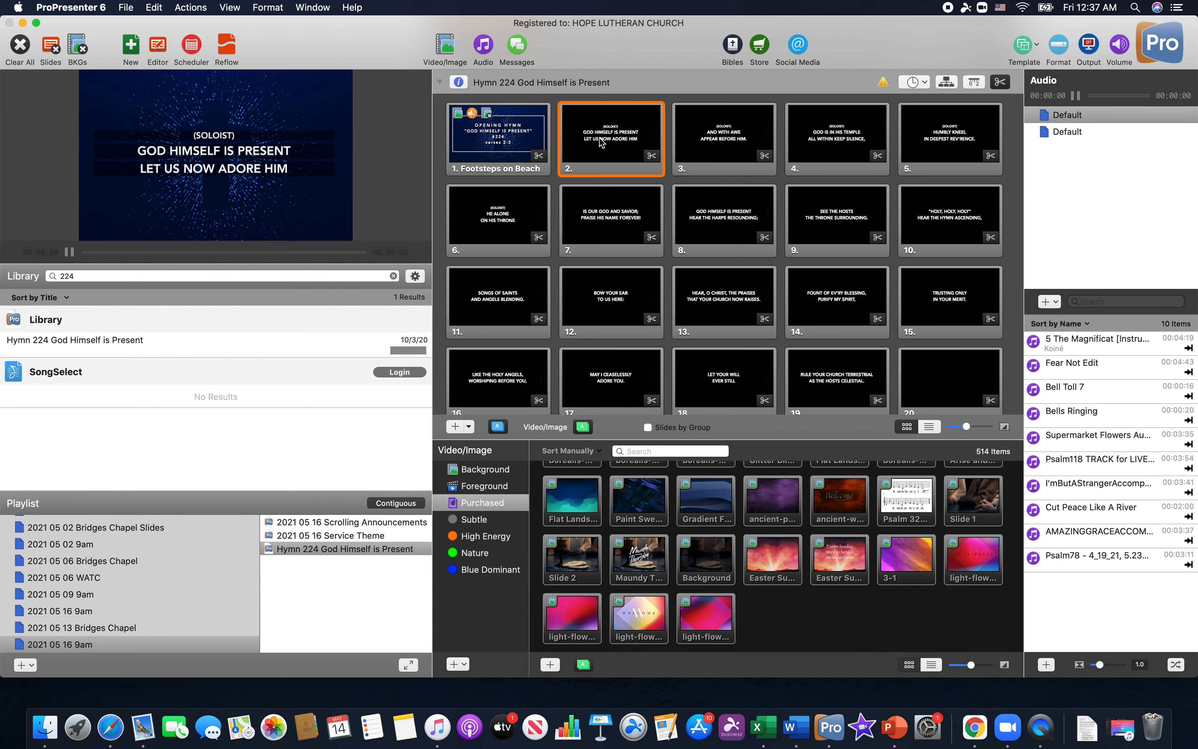
drag(599, 137, 961, 135)
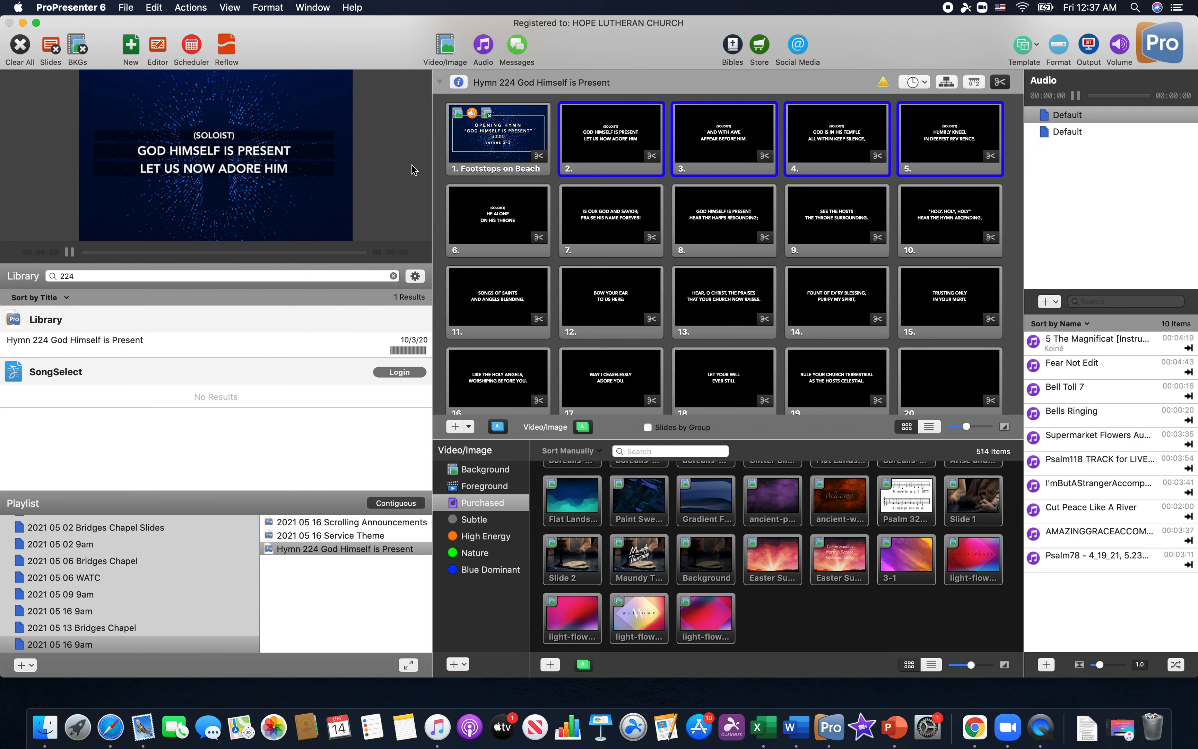
right_click(603, 138)
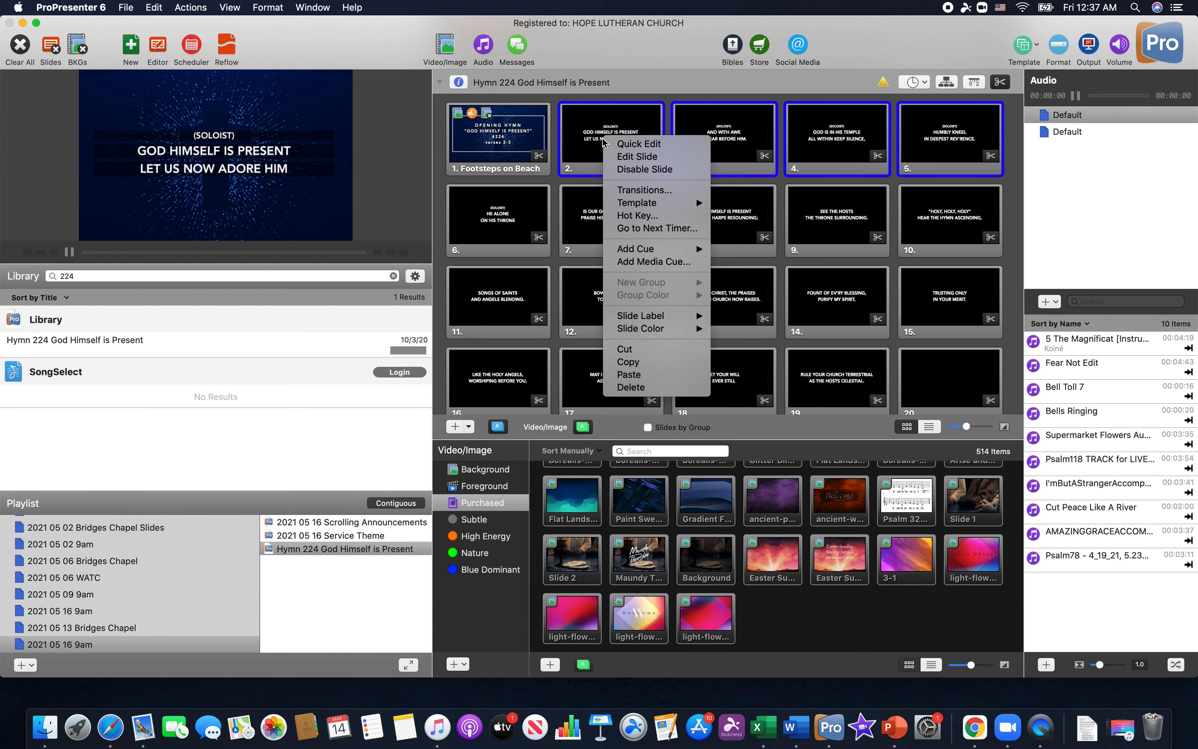
click(620, 169)
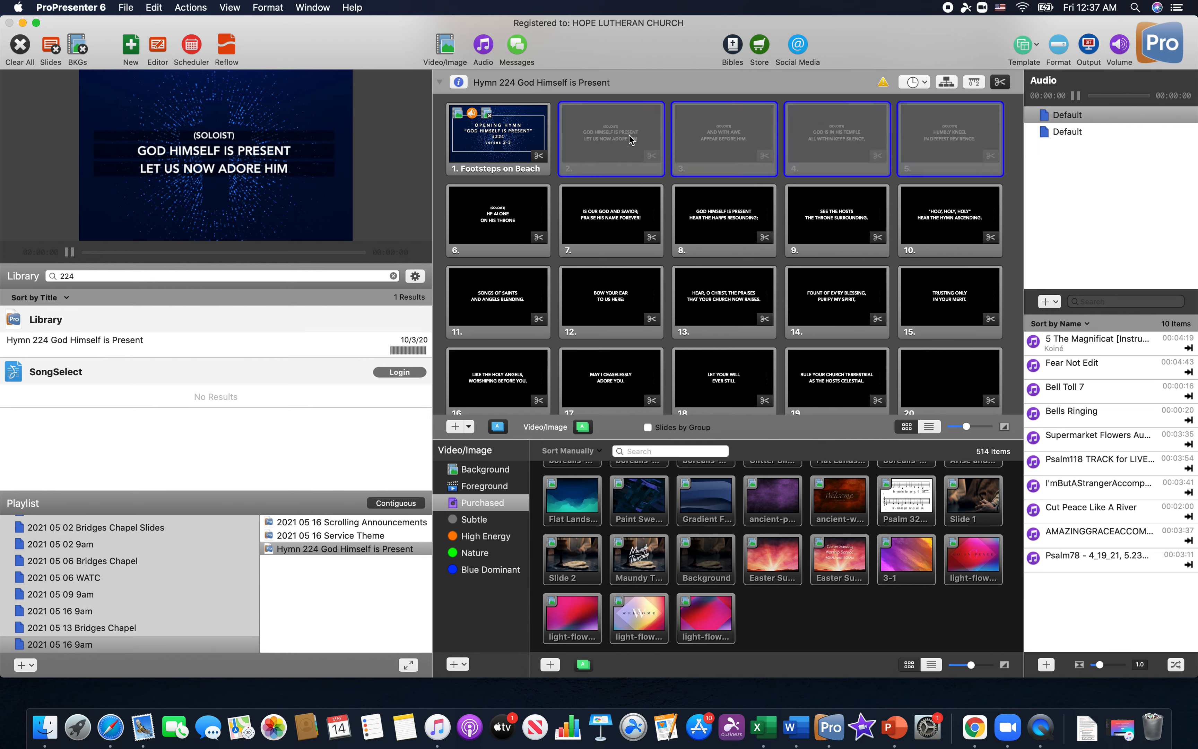
Disable slide 6, the soloist slide reading "He alone on His throne"
click(501, 219)
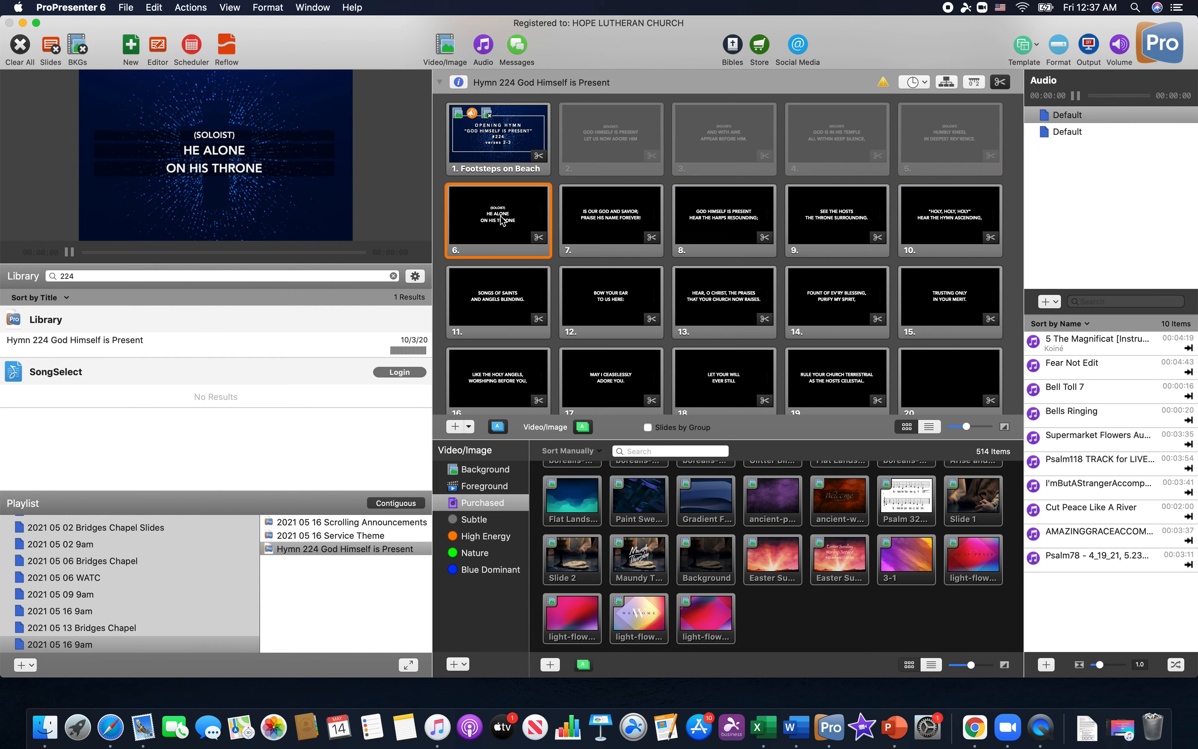
right_click(502, 219)
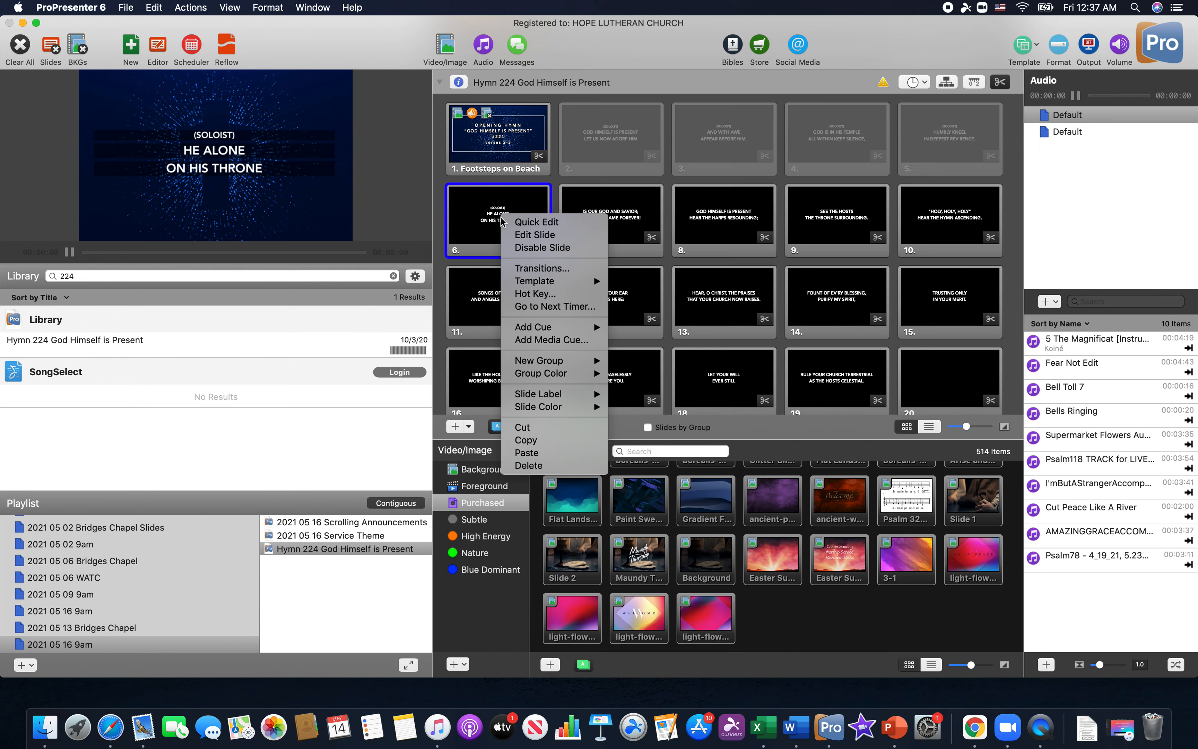
mouse_move(517, 370)
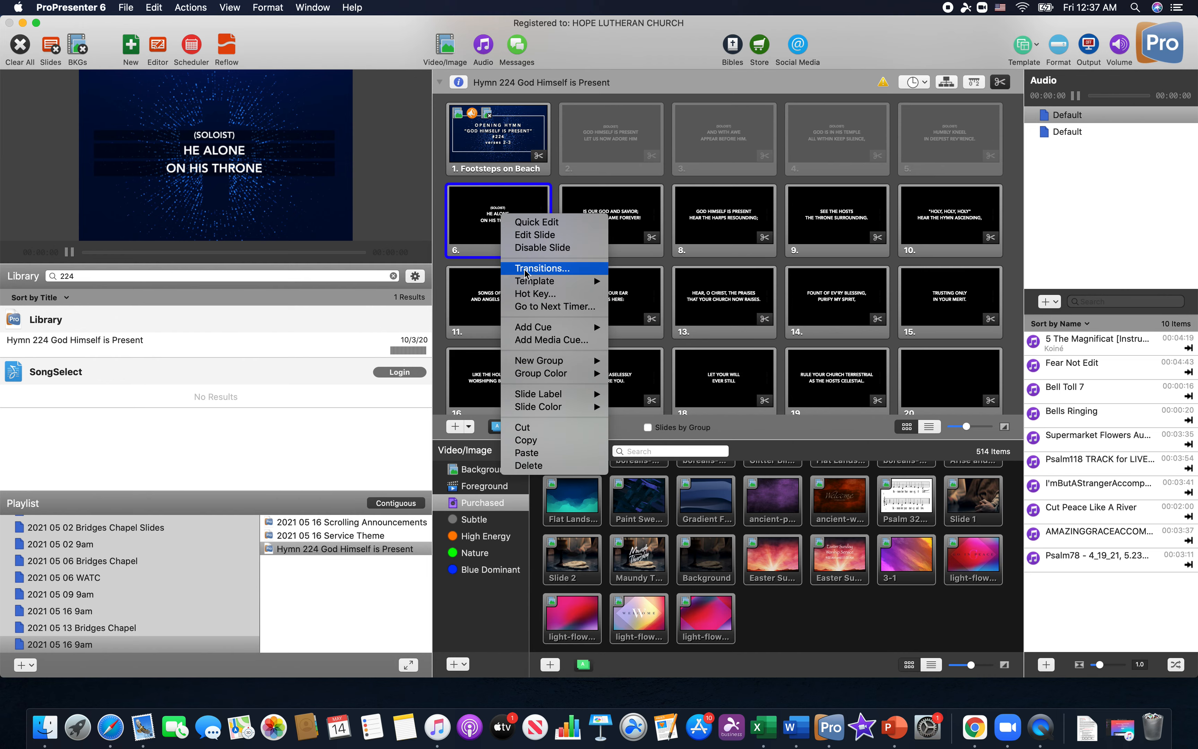
click(525, 251)
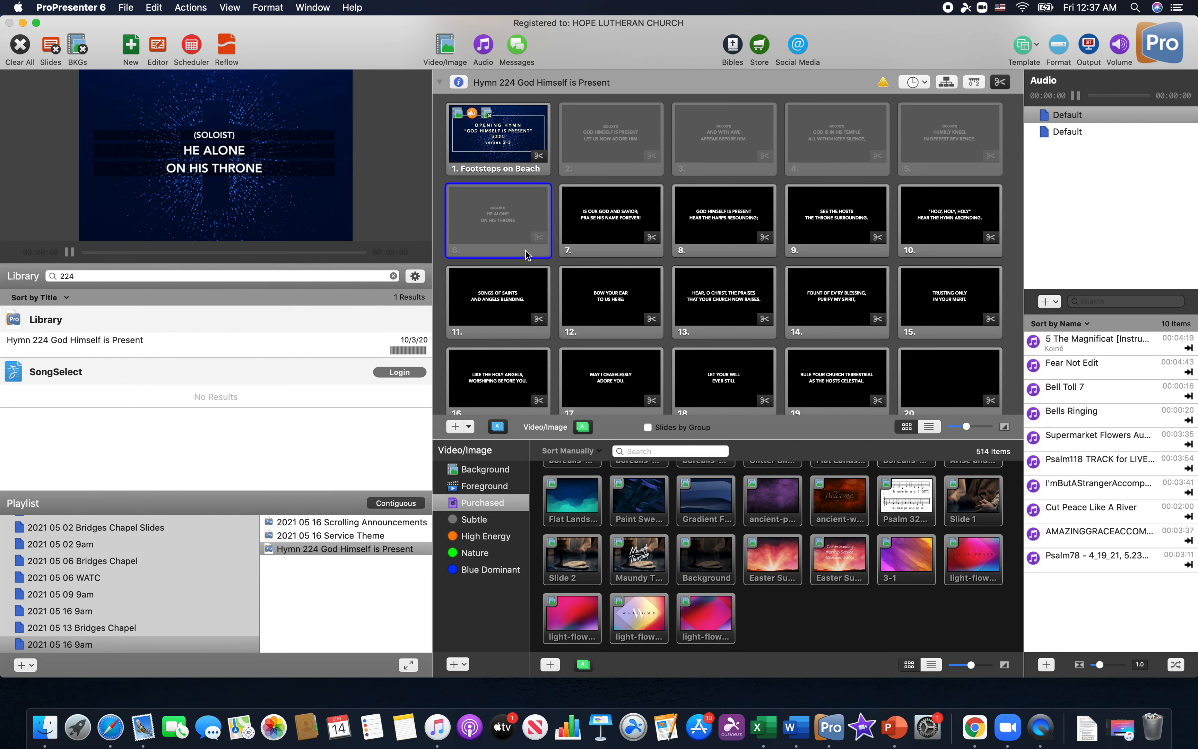
Show the hymn's title slide live and advance to the next enabled slide to check the shortened order
click(501, 126)
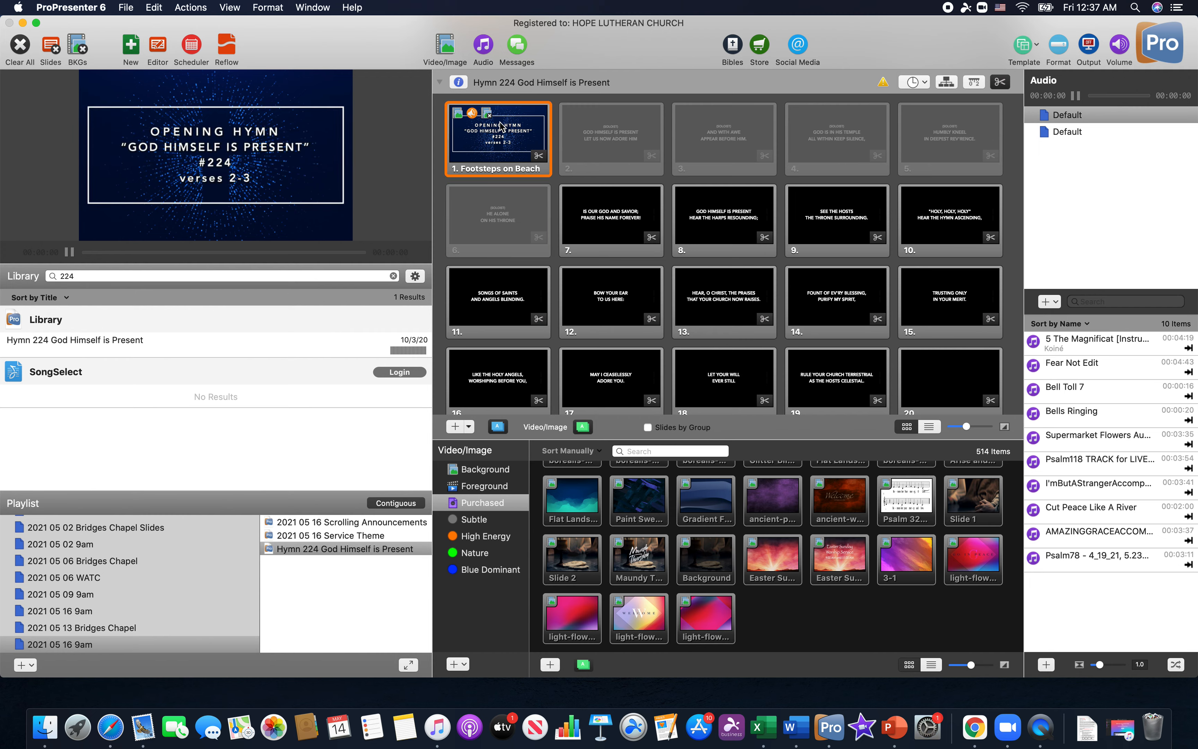
key(Right)
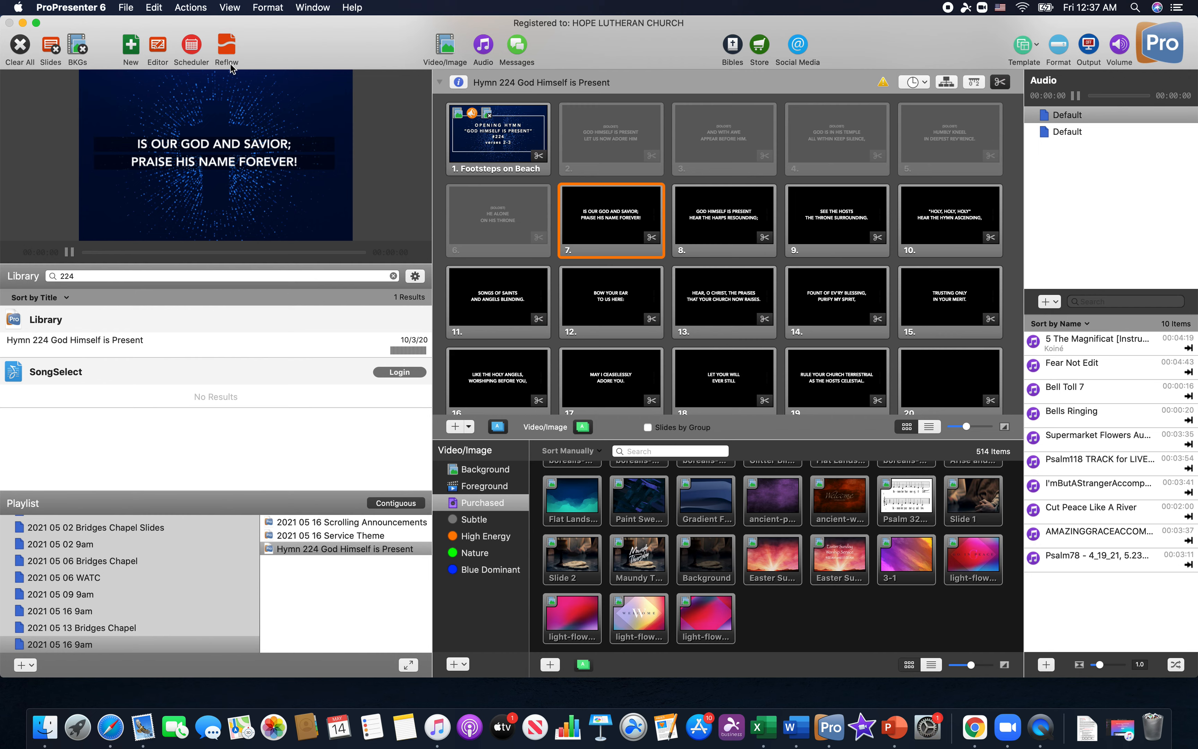
Undo the disabling of slides 2 through 6 and the text edits on the hymn's title slide
click(154, 7)
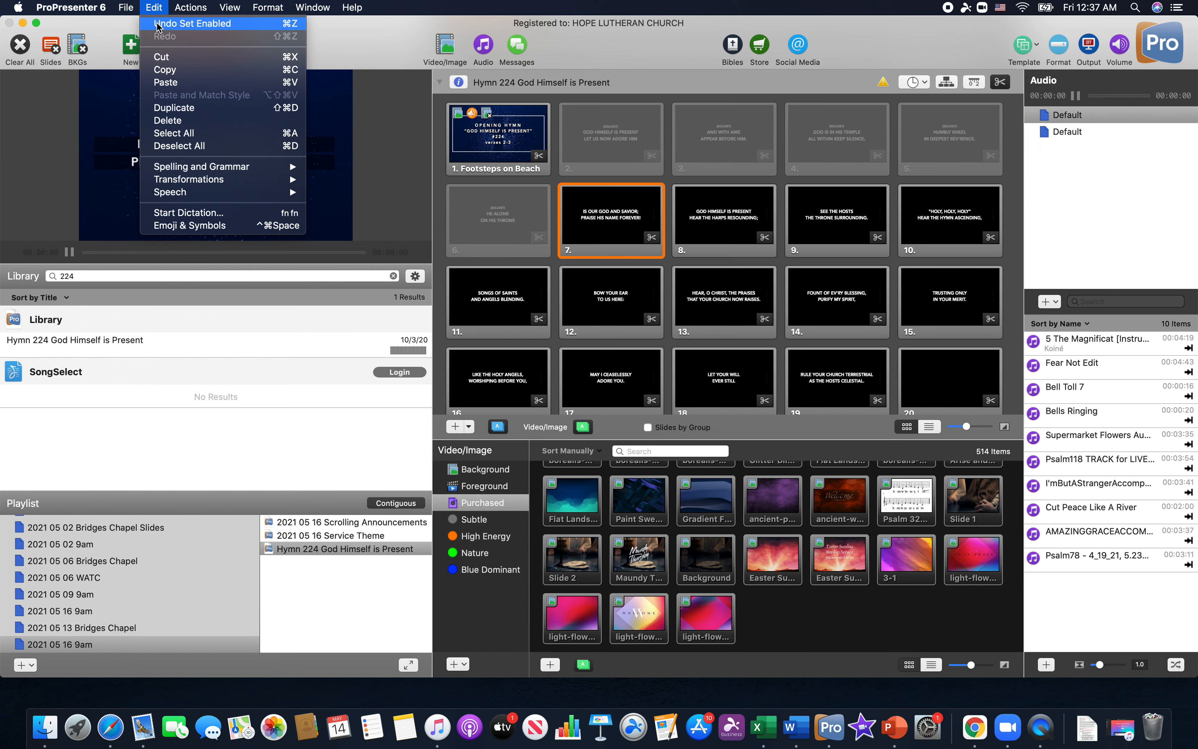
click(155, 24)
click(153, 7)
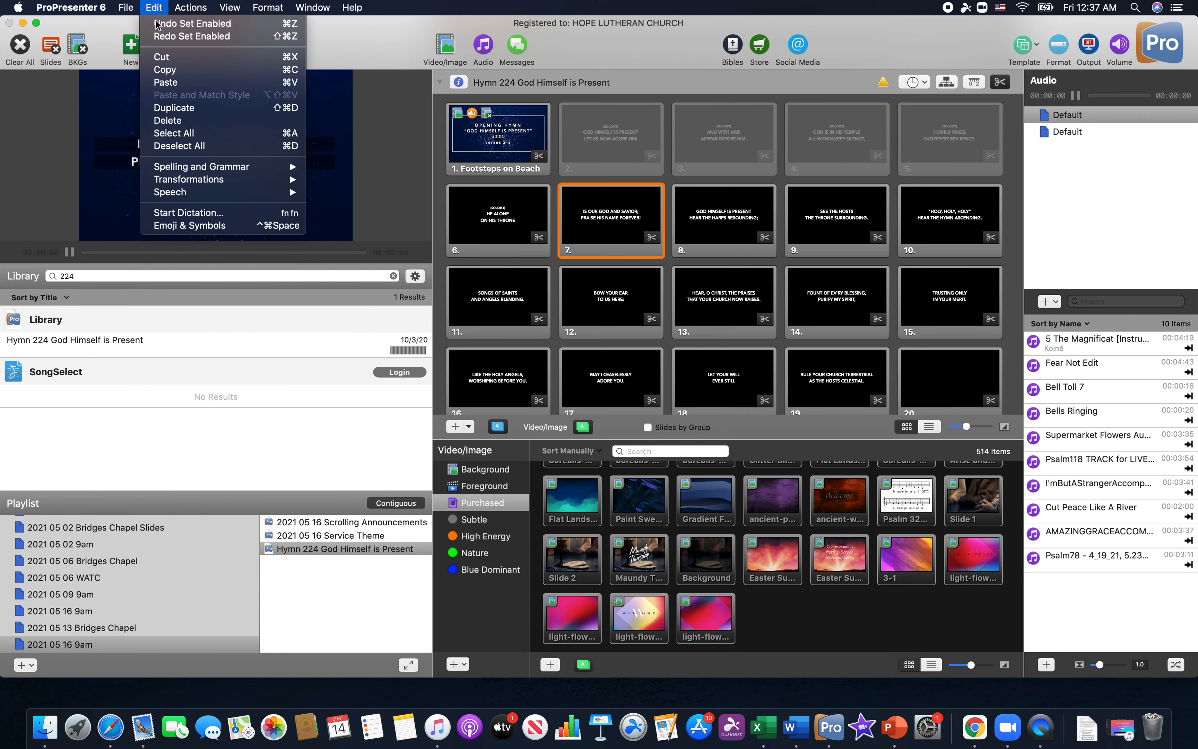
click(155, 14)
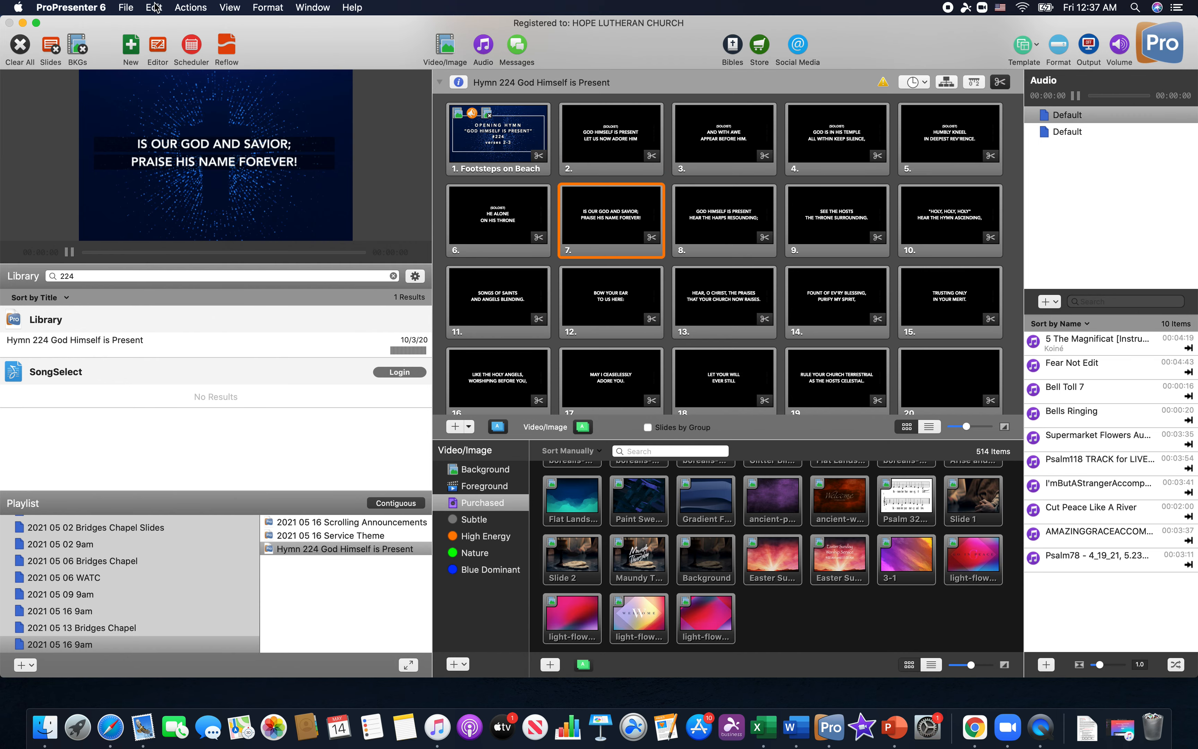
click(155, 8)
click(160, 28)
click(157, 9)
click(159, 26)
click(158, 8)
click(157, 25)
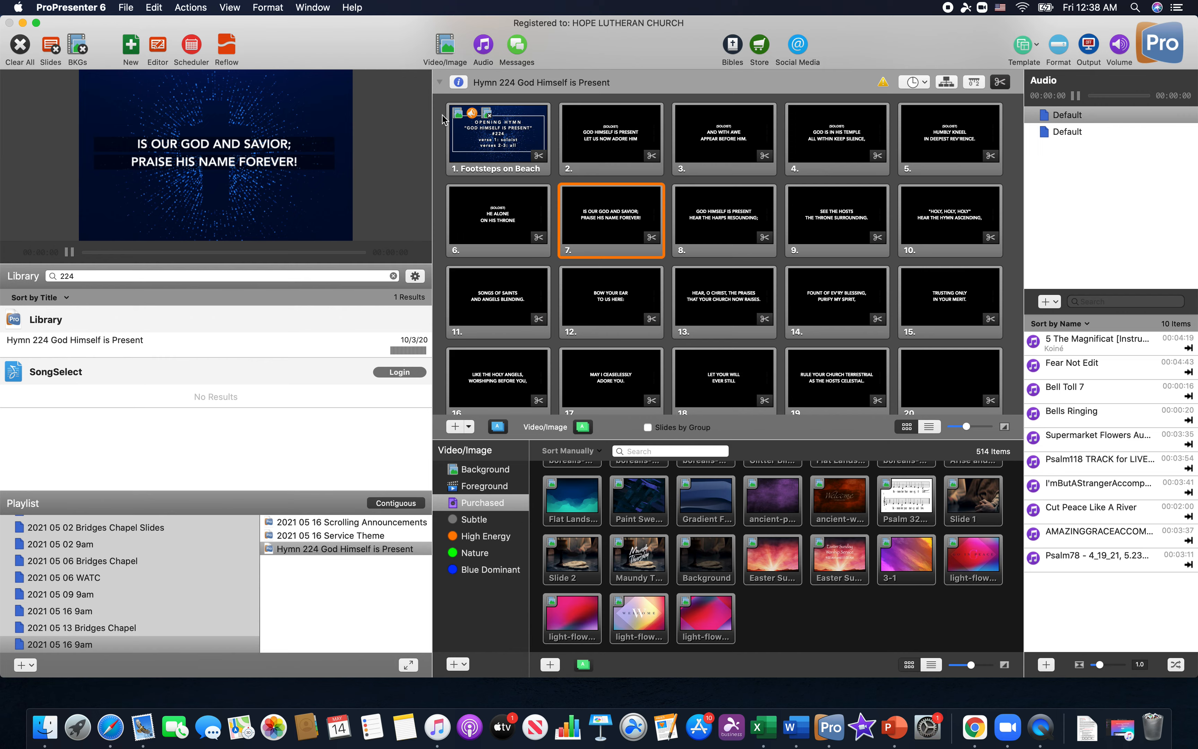
Show the hymn's title slide live, followed by slide 2, to preview the soloist verse
click(487, 137)
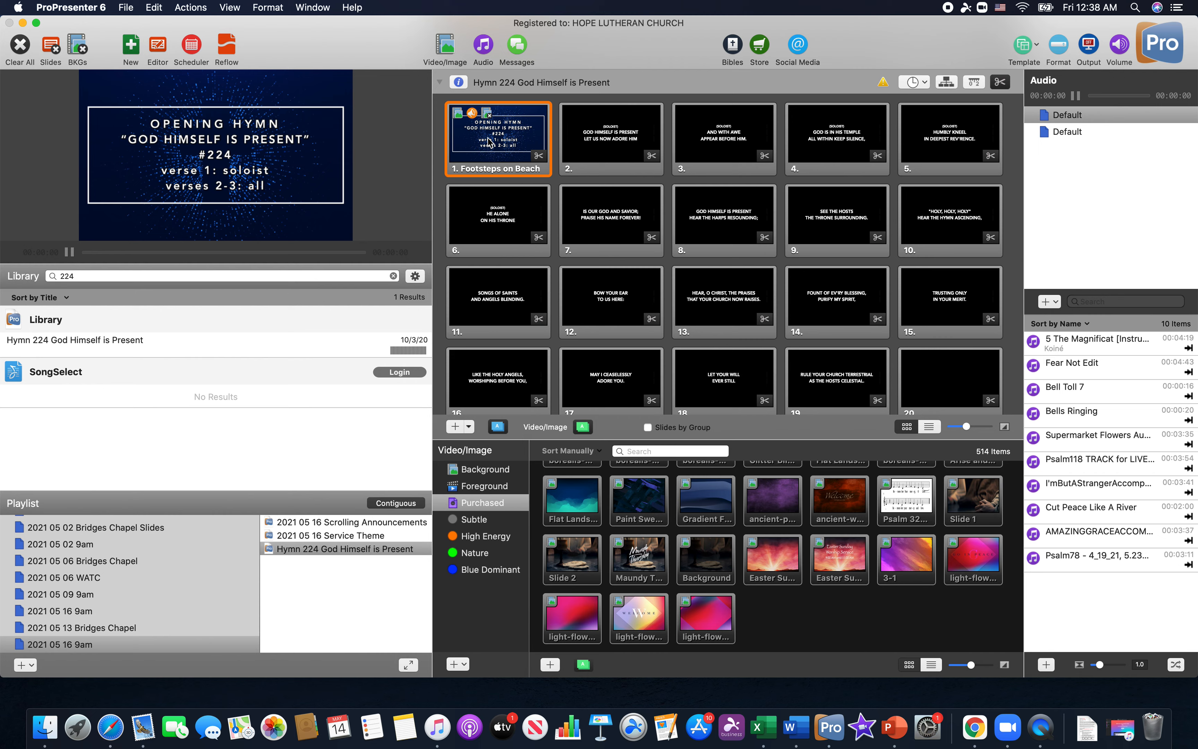
click(624, 143)
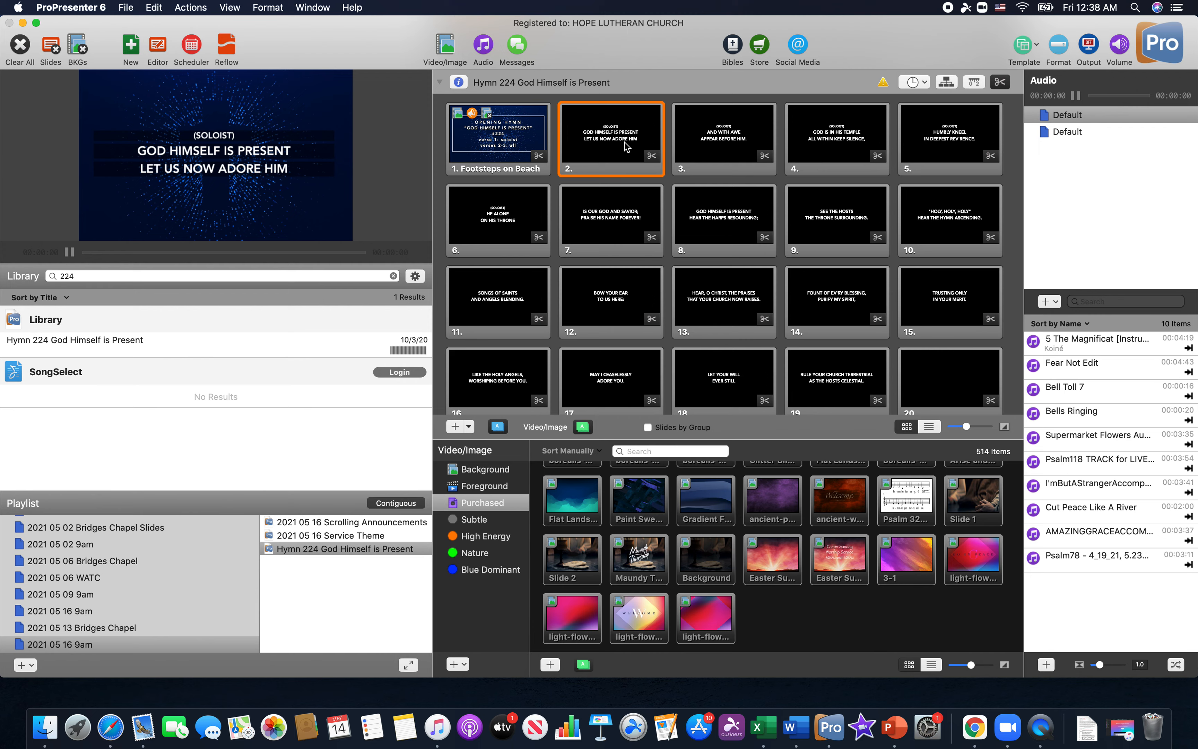
click(609, 130)
Open slide 2 in the slide editor and select its "(SOLOIST)" line
click(155, 47)
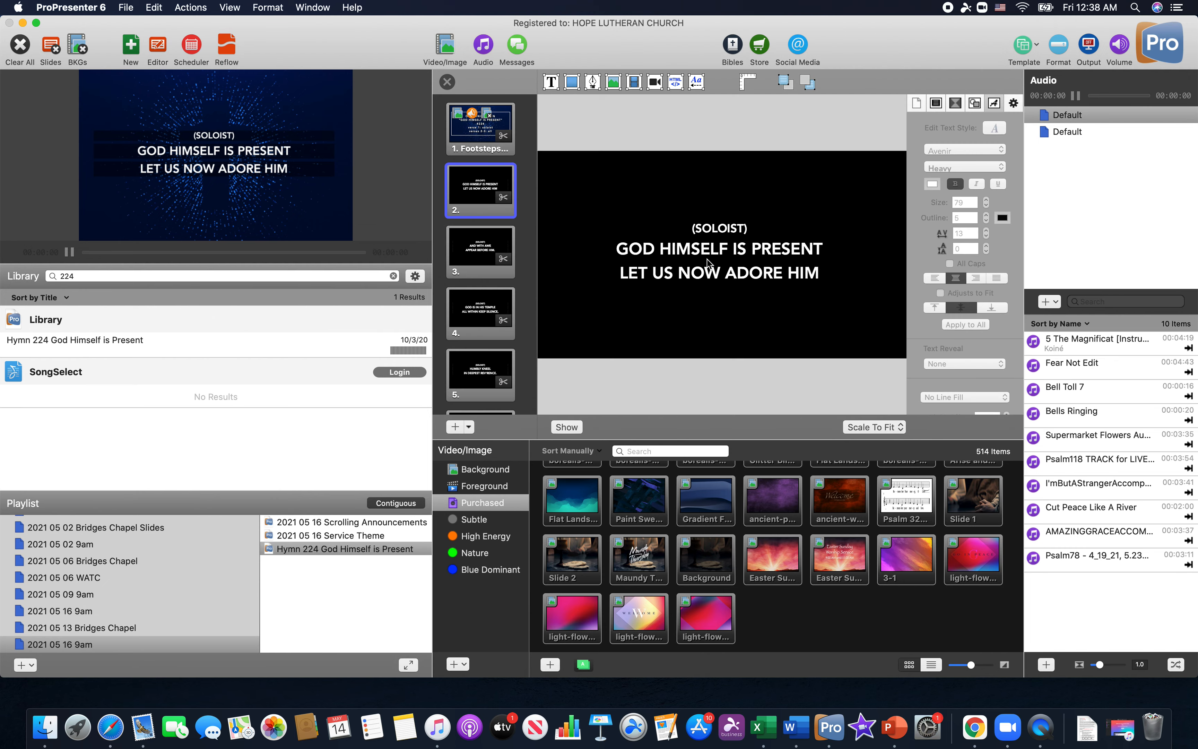
click(709, 262)
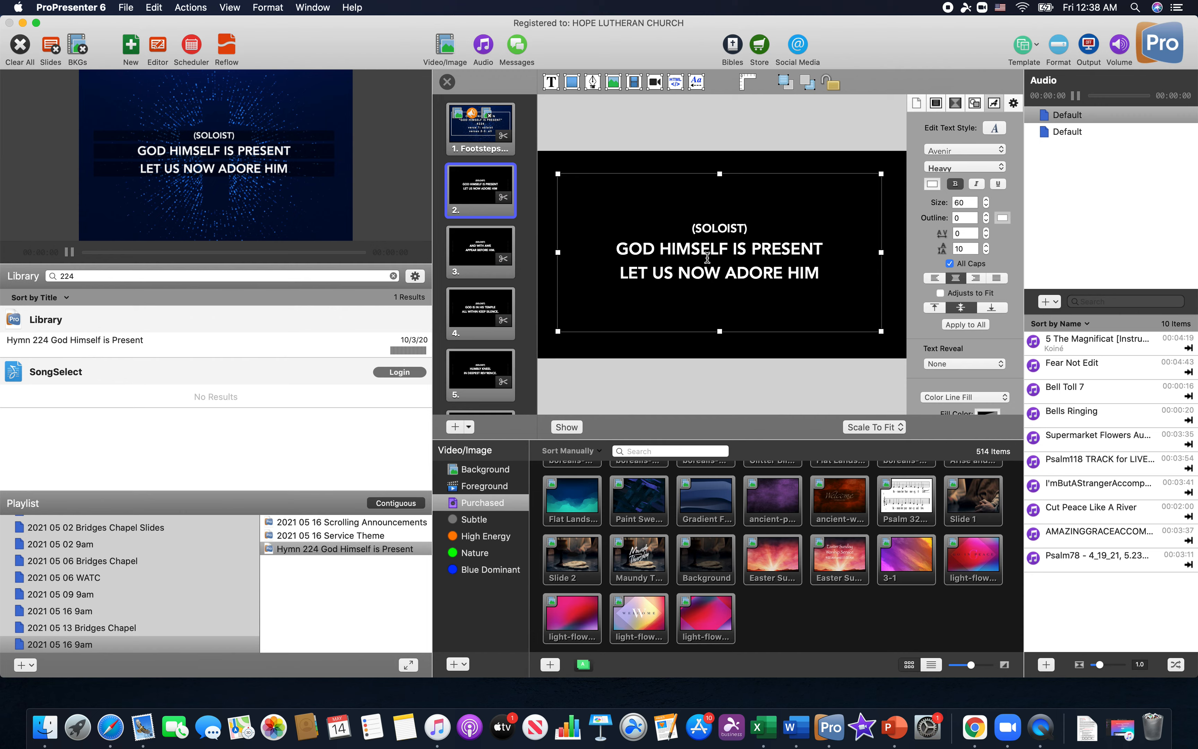
double_click(707, 251)
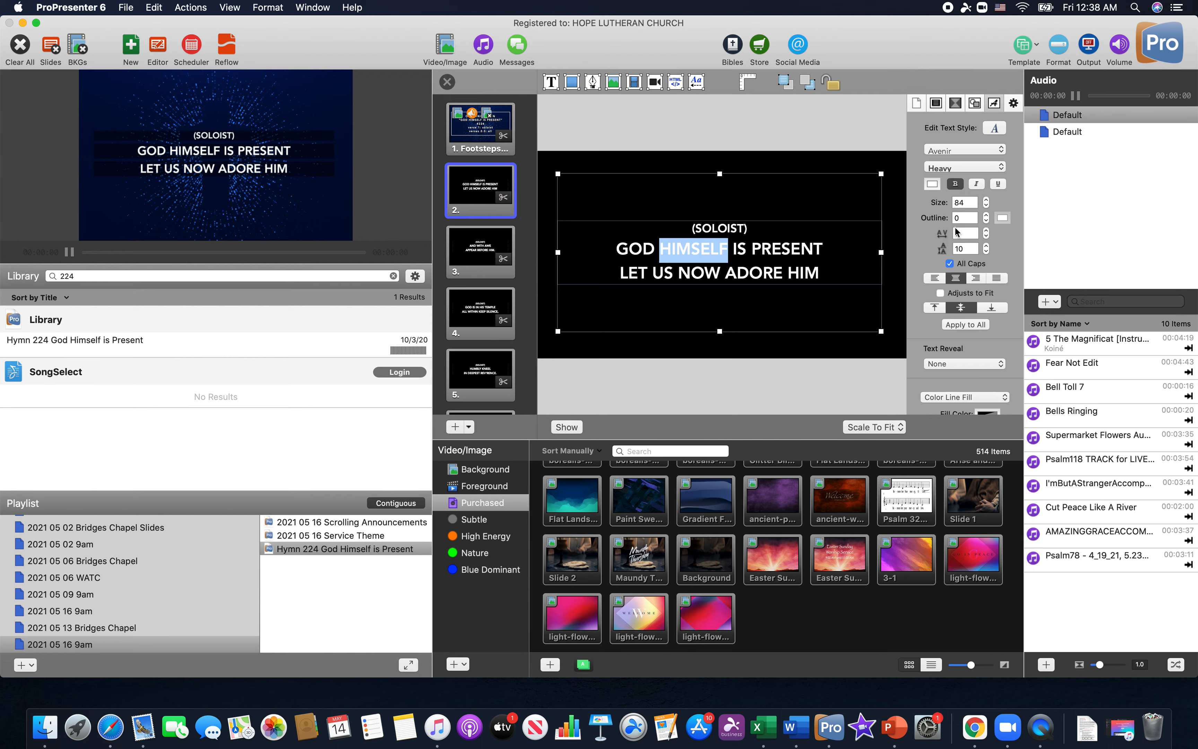
click(717, 228)
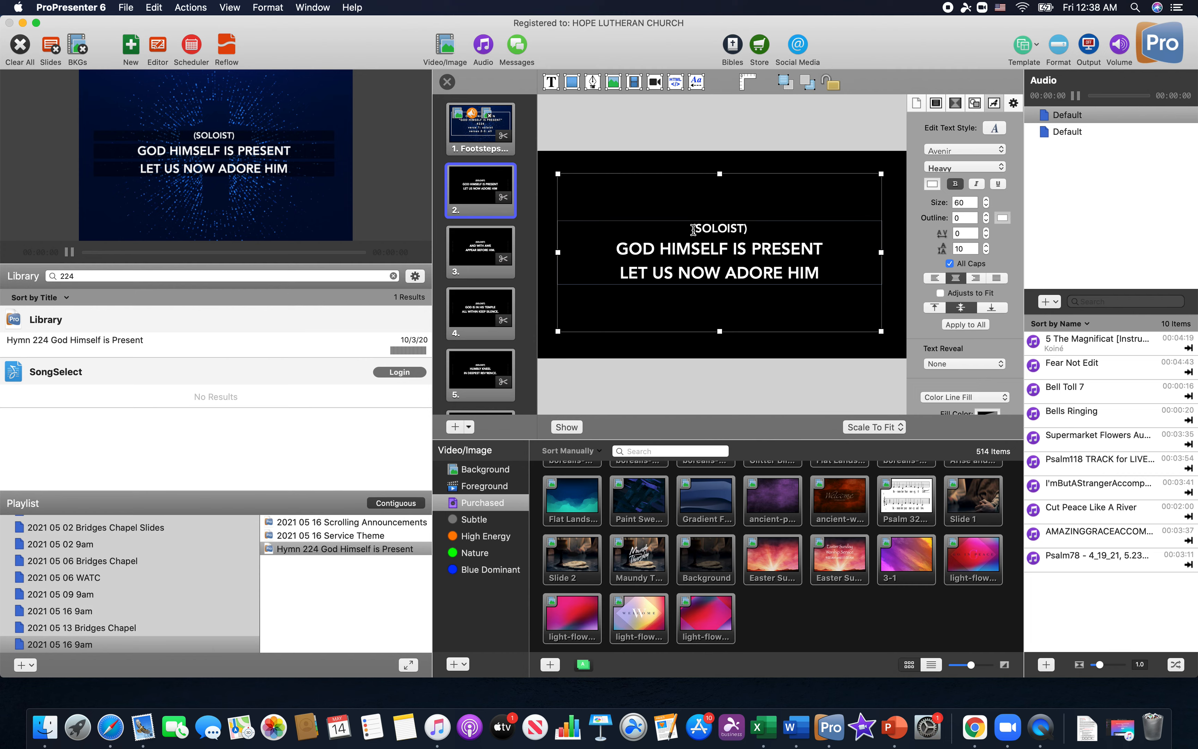
drag(691, 228, 756, 227)
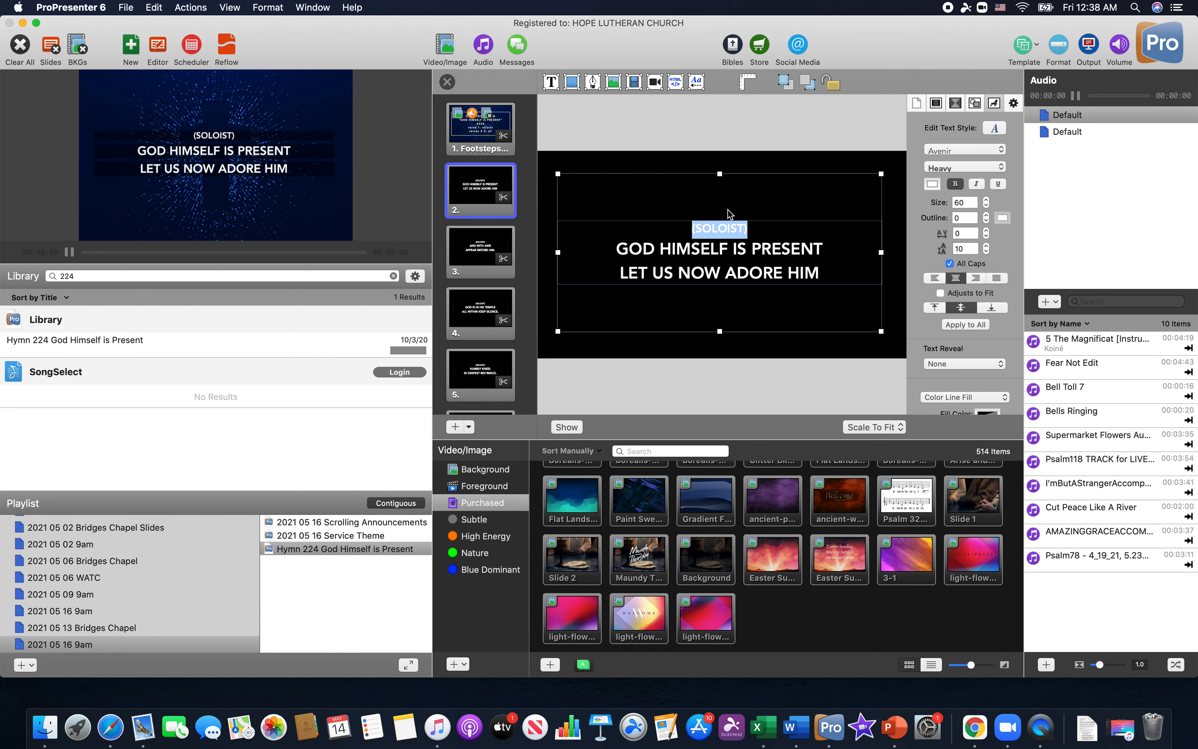
double_click(763, 249)
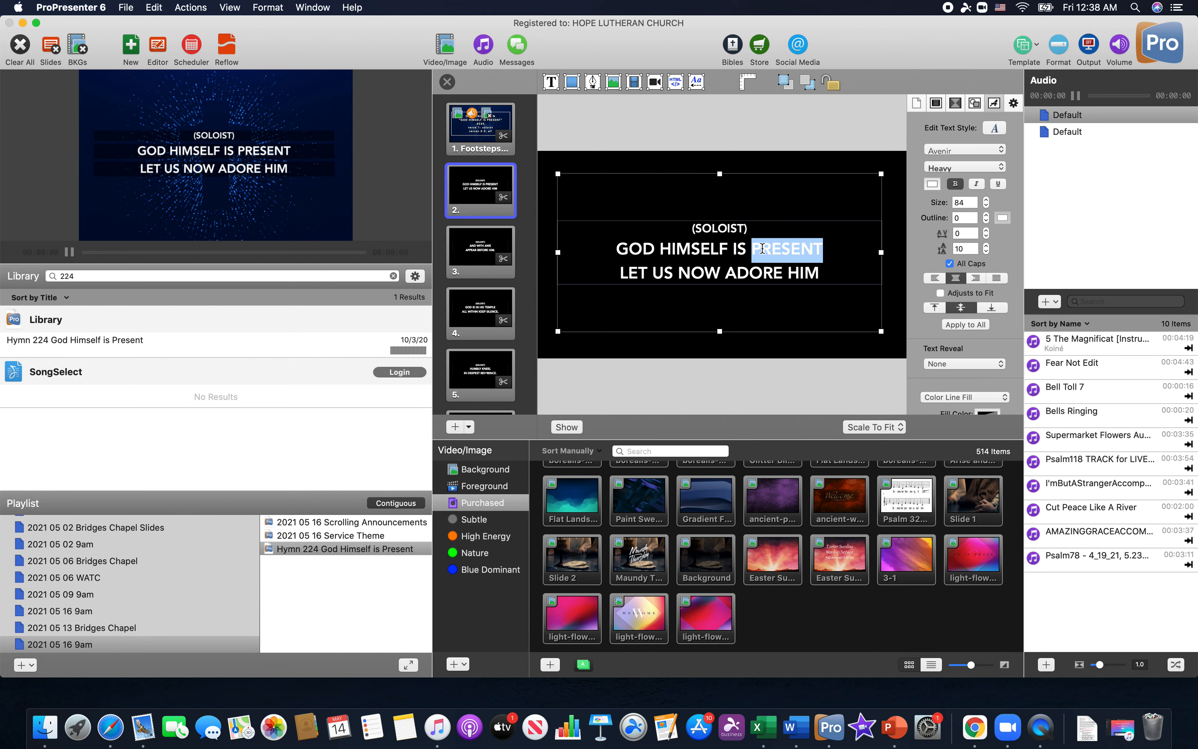
double_click(732, 229)
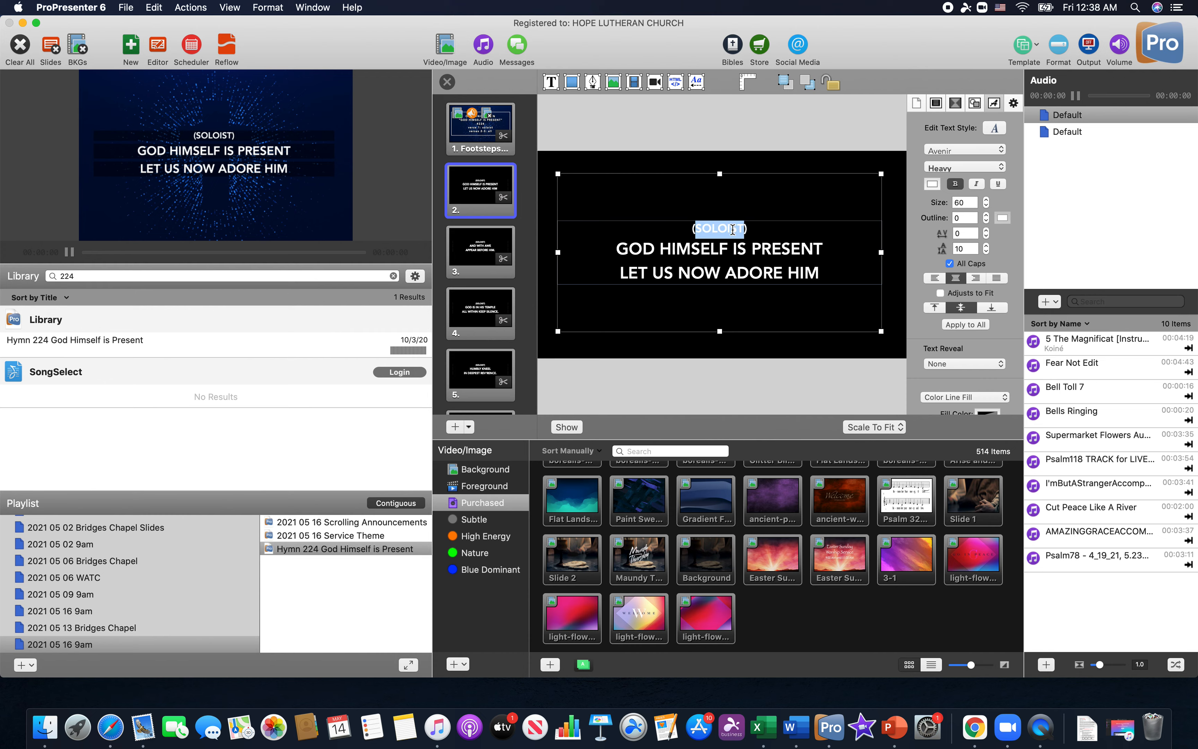
click(733, 228)
drag(683, 229, 765, 223)
Review the "(SOLOIST)" lines on slides 3 through 6, close the slide editor and go back to the title slide
click(475, 242)
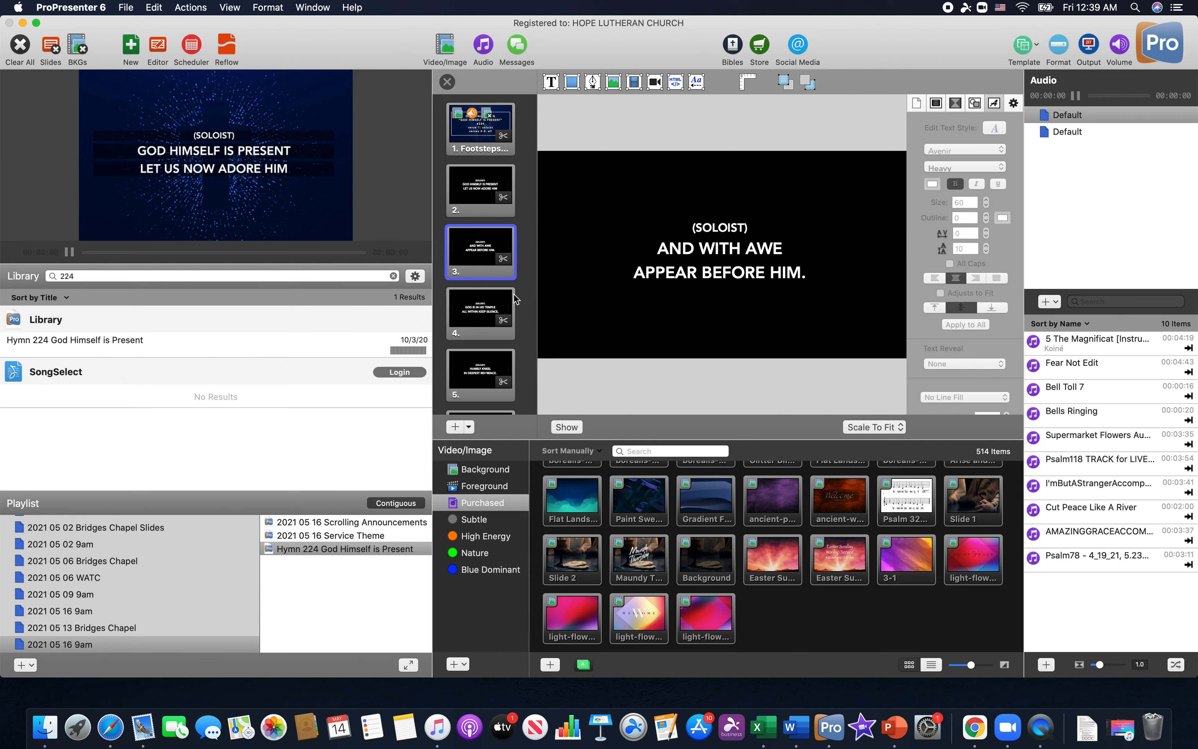
click(497, 309)
click(489, 365)
scroll(489, 365, down, 2)
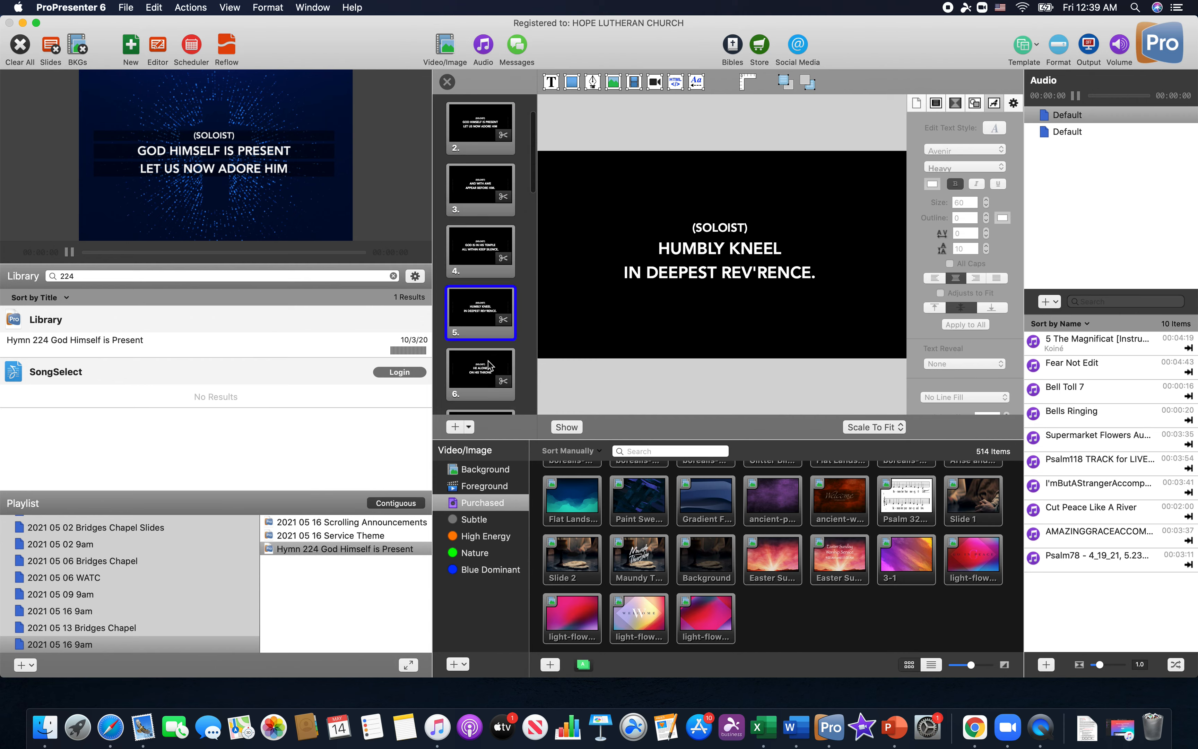
scroll(489, 366, down, 2)
click(489, 333)
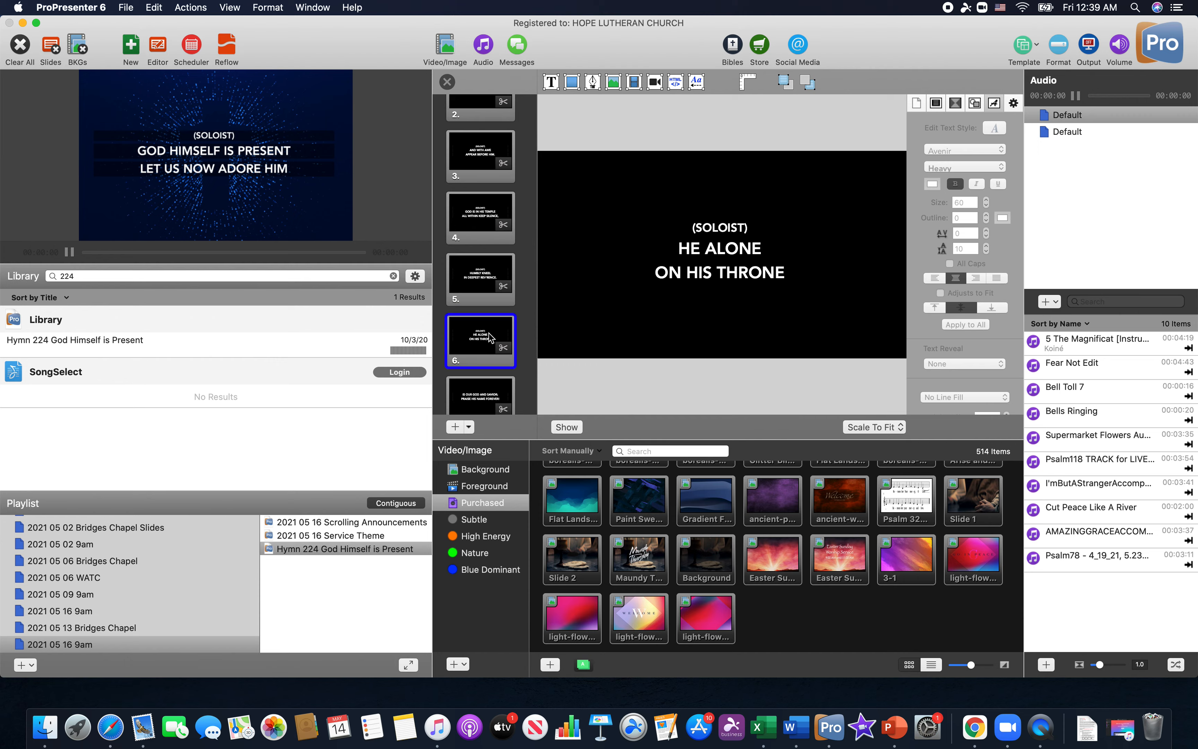
scroll(489, 333, down, 2)
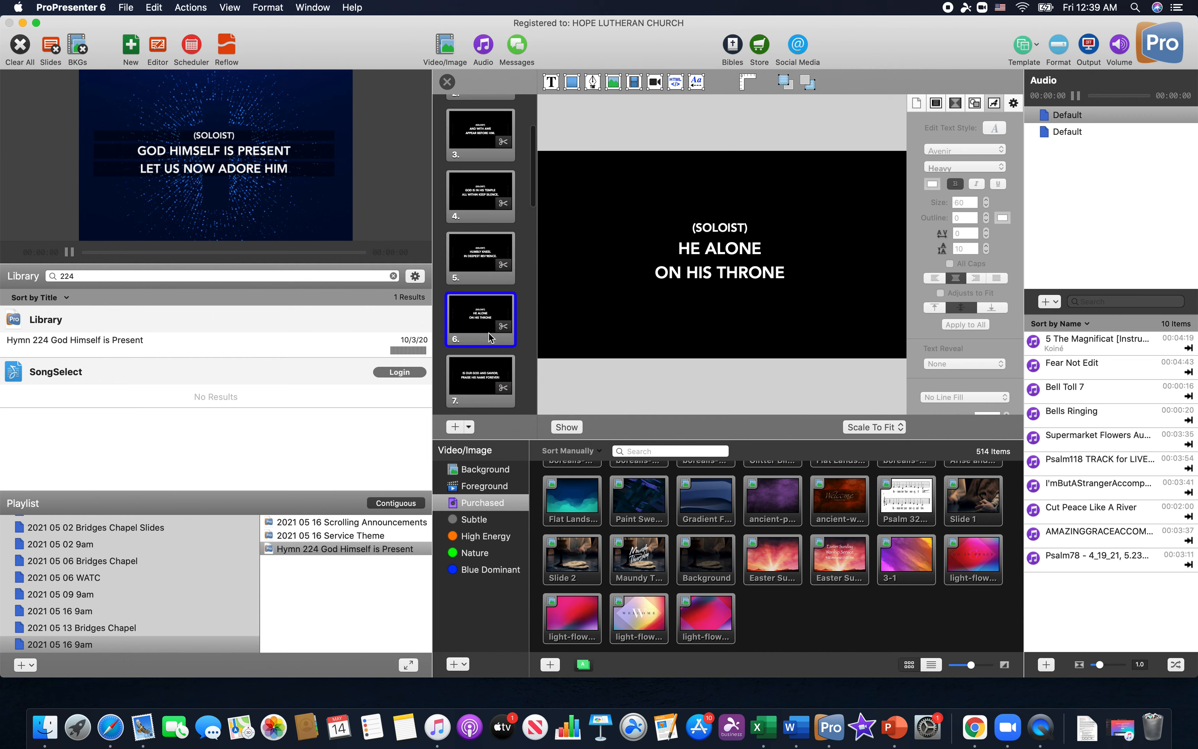
click(447, 82)
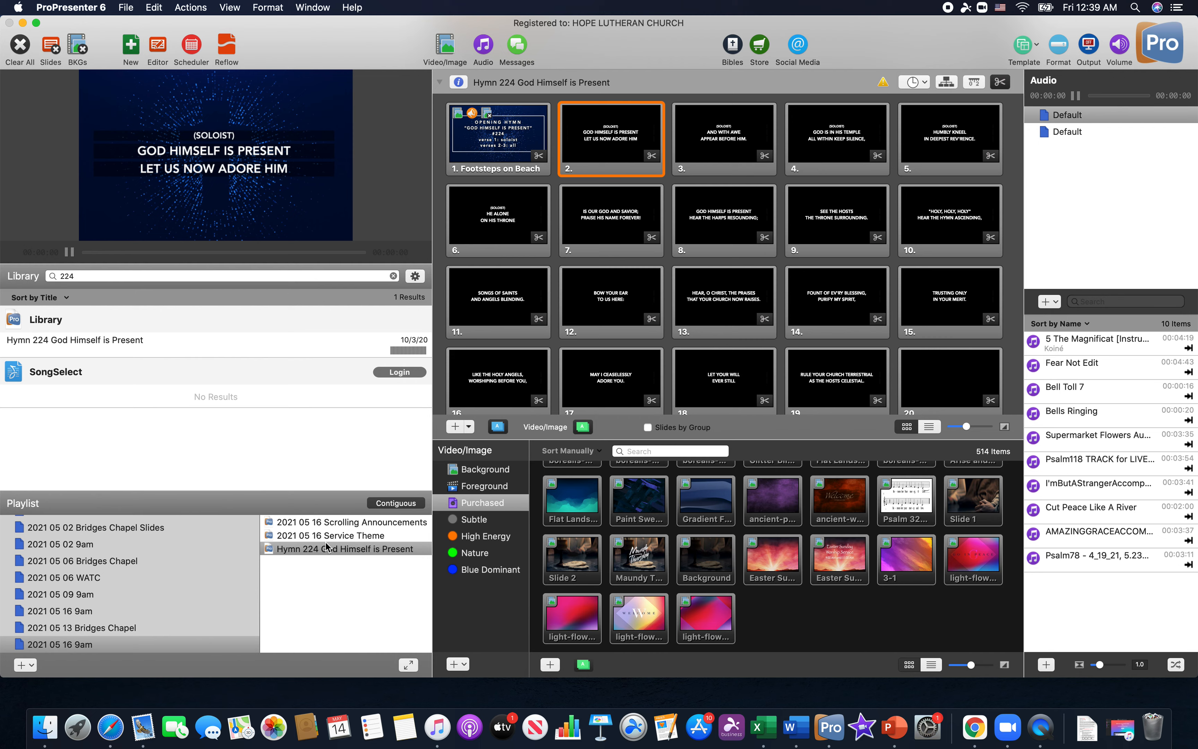
click(487, 116)
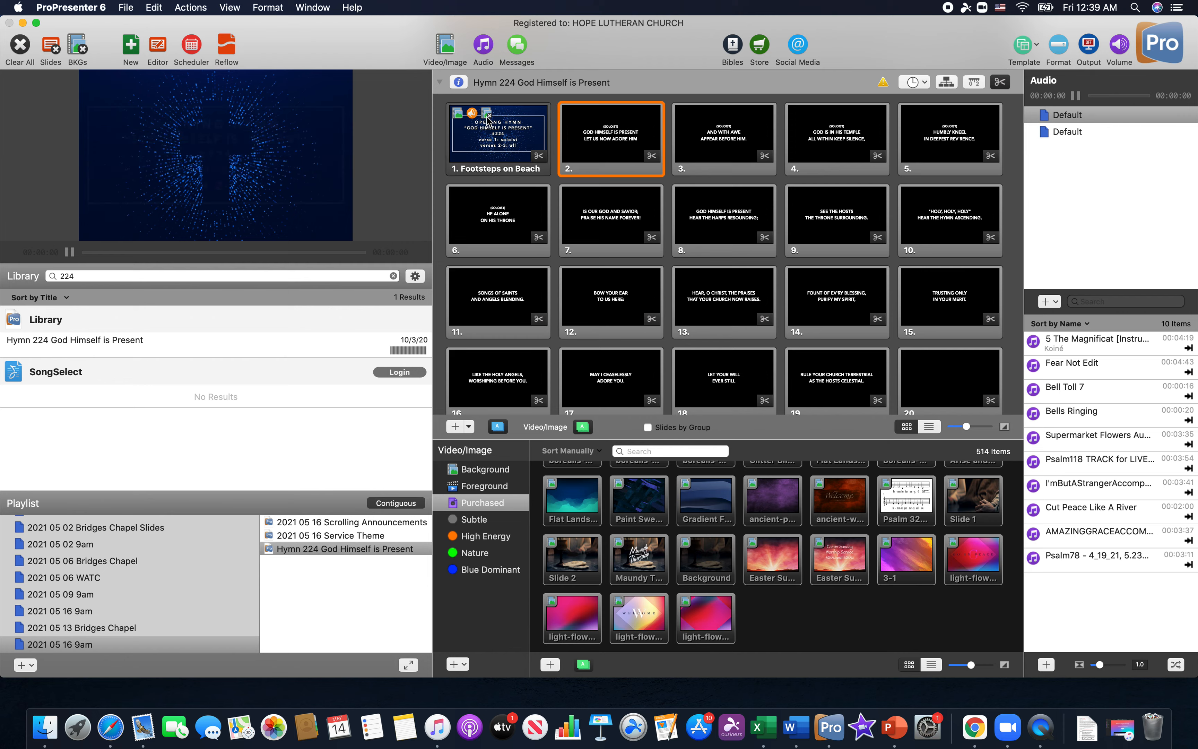